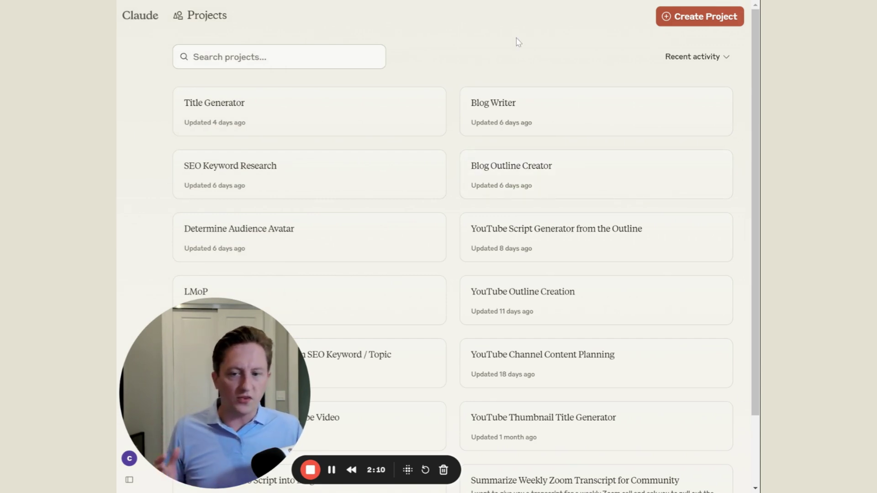
click(288, 239)
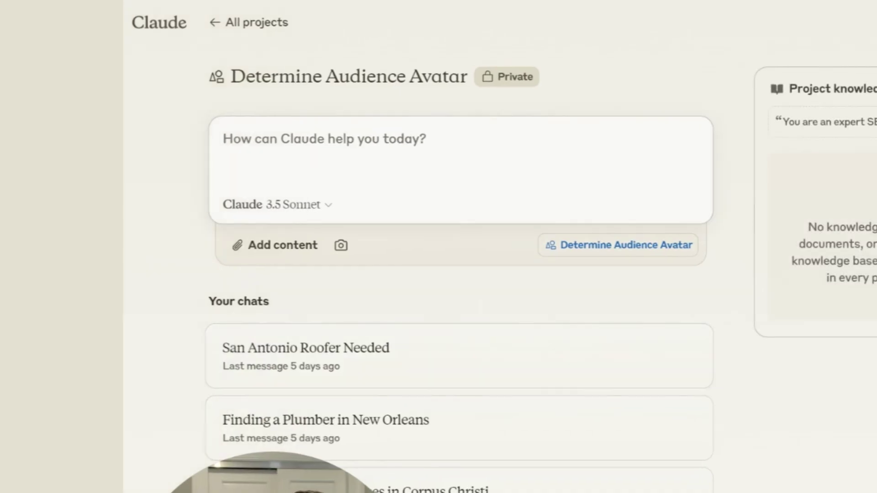
scroll(457, 366, down, 2)
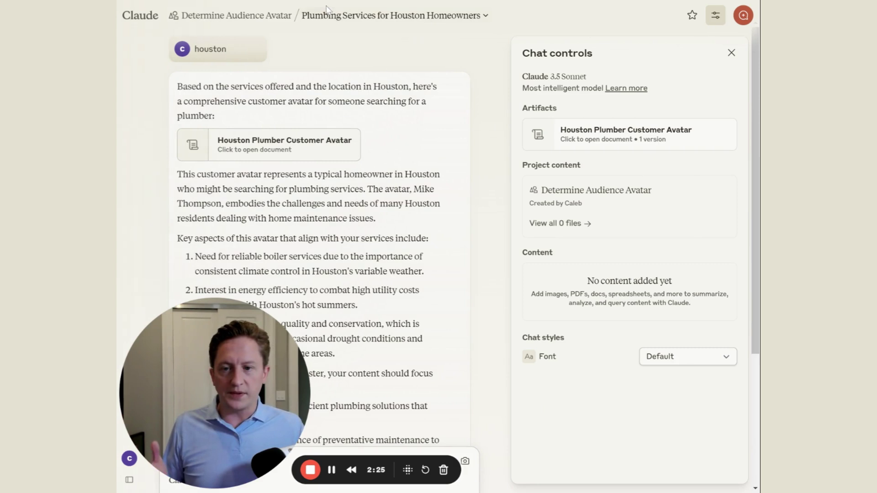
click(260, 18)
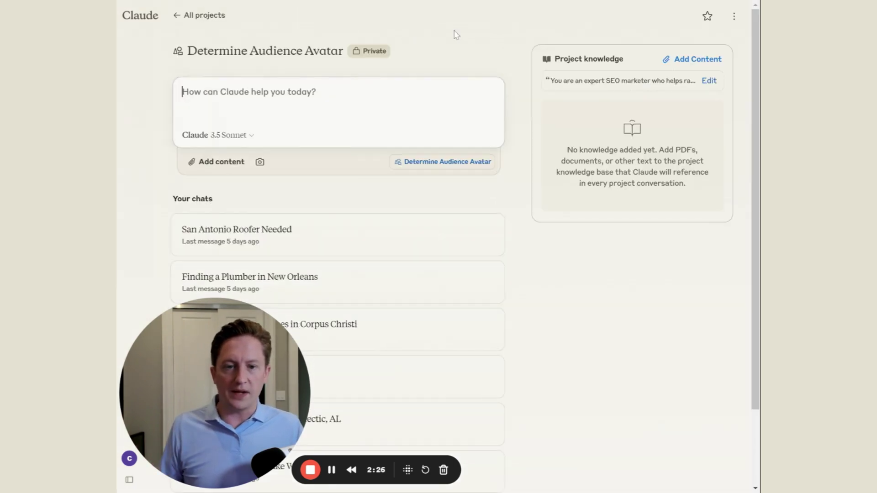
click(714, 86)
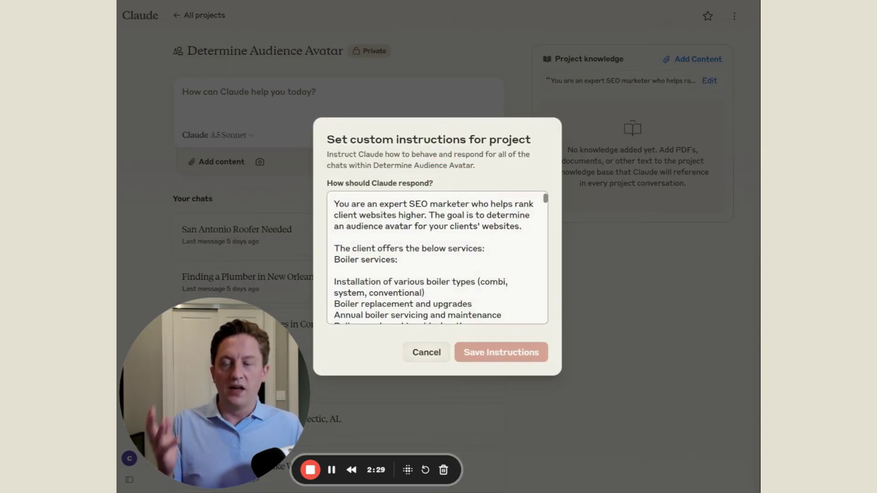
scroll(437, 258, down, 10)
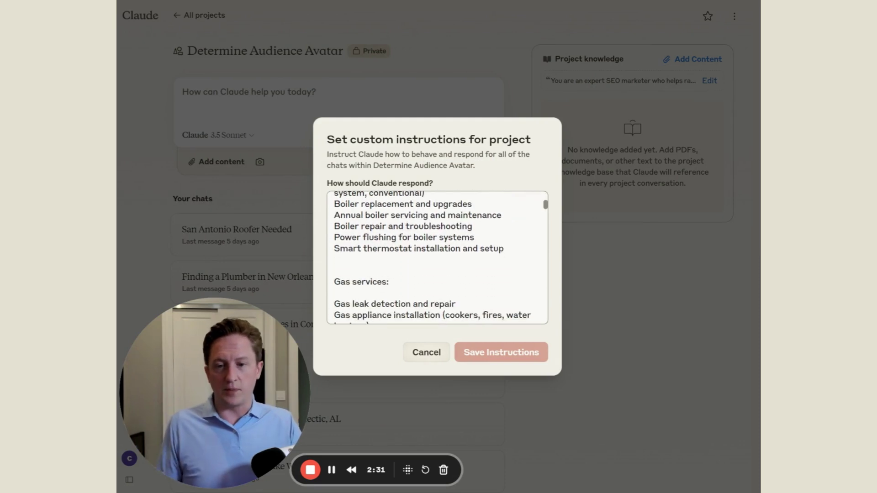
scroll(437, 258, down, 6)
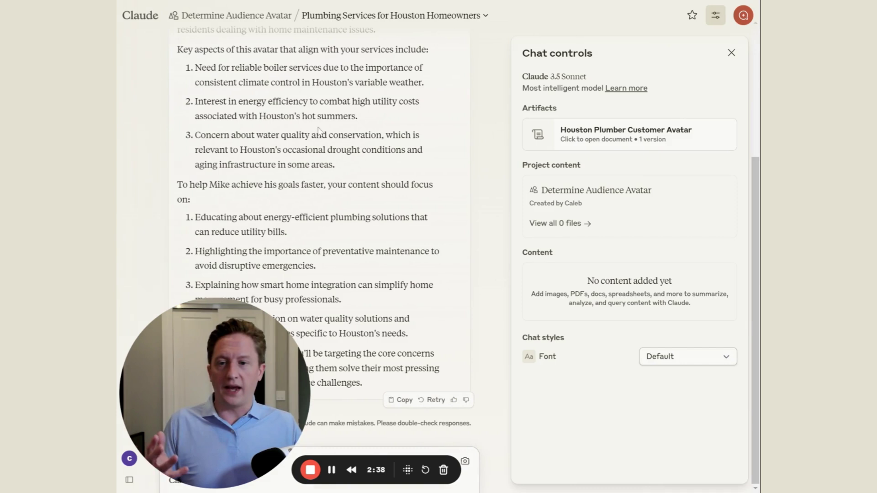
scroll(318, 131, up, 4)
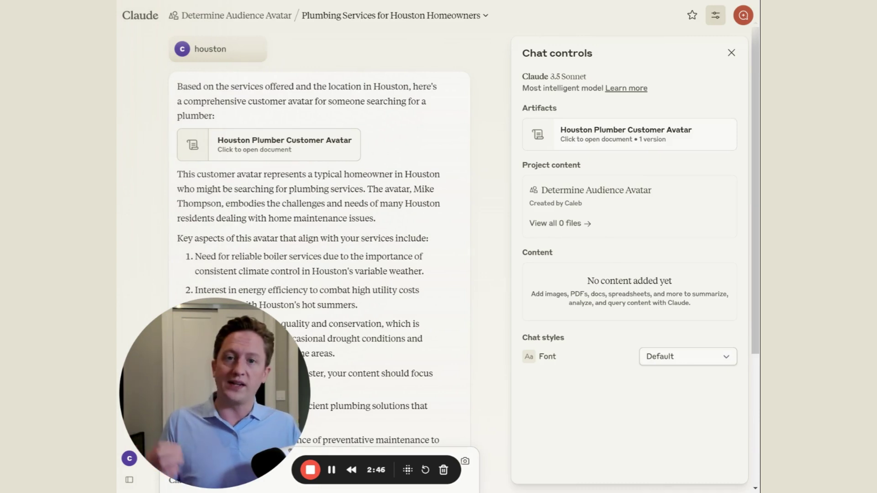
click(611, 134)
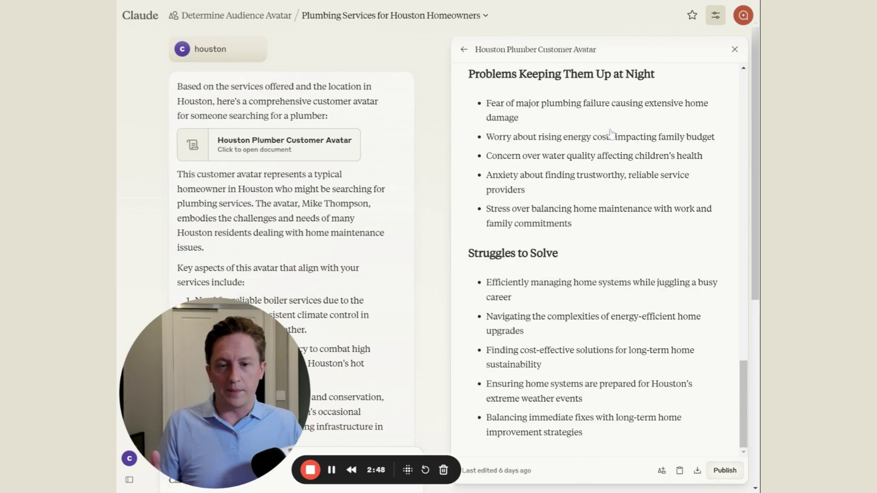
scroll(712, 235, up, 15)
scroll(712, 235, up, 3)
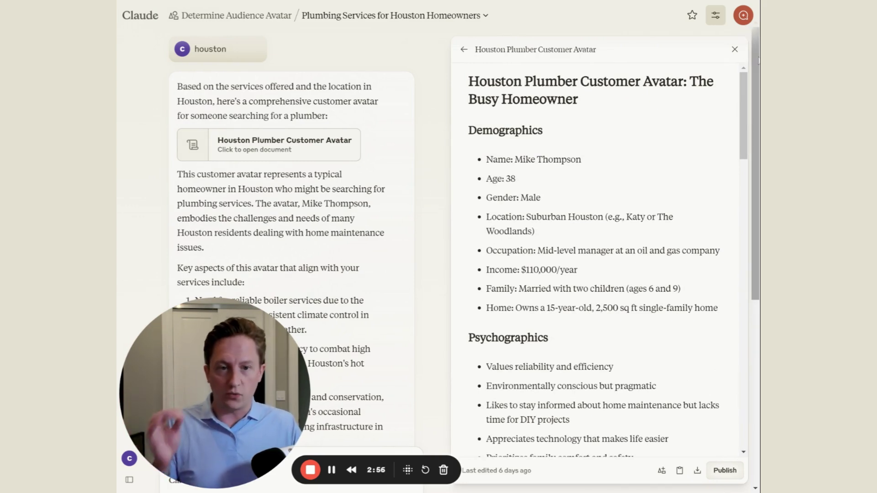
Open the SEO Keyword Research project and review its custom instructions without changing them.
click(217, 16)
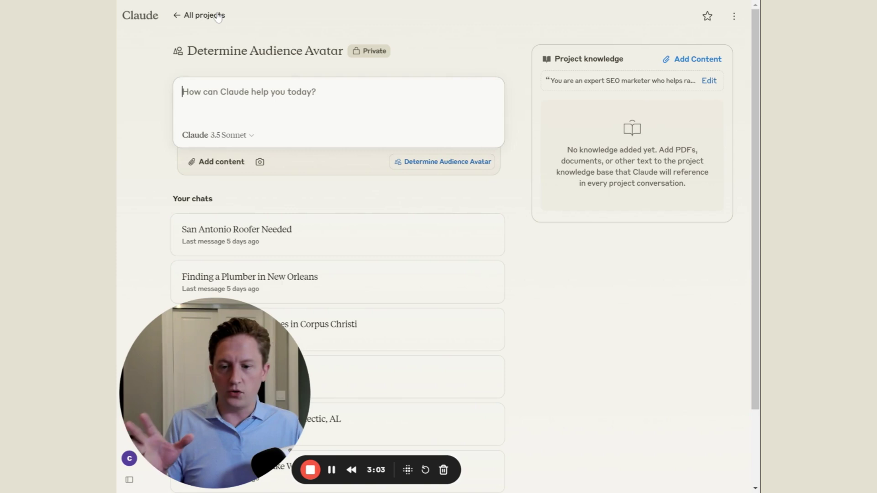
click(200, 16)
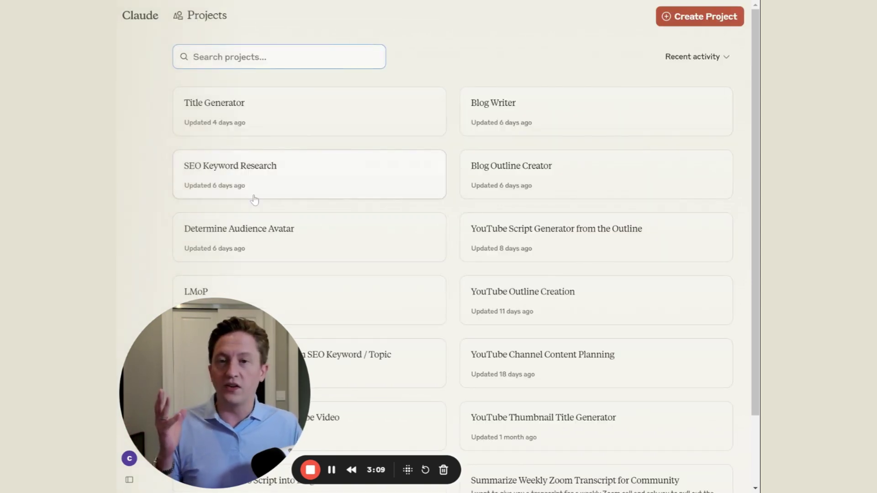
click(254, 200)
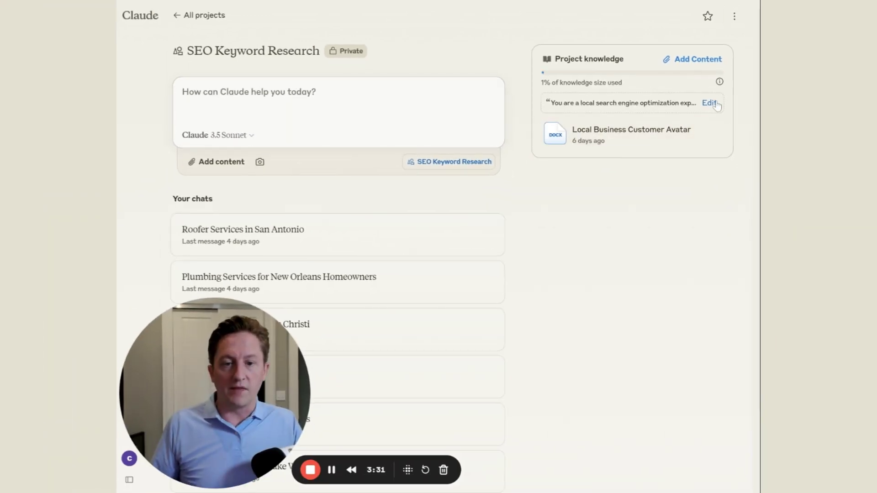
click(712, 104)
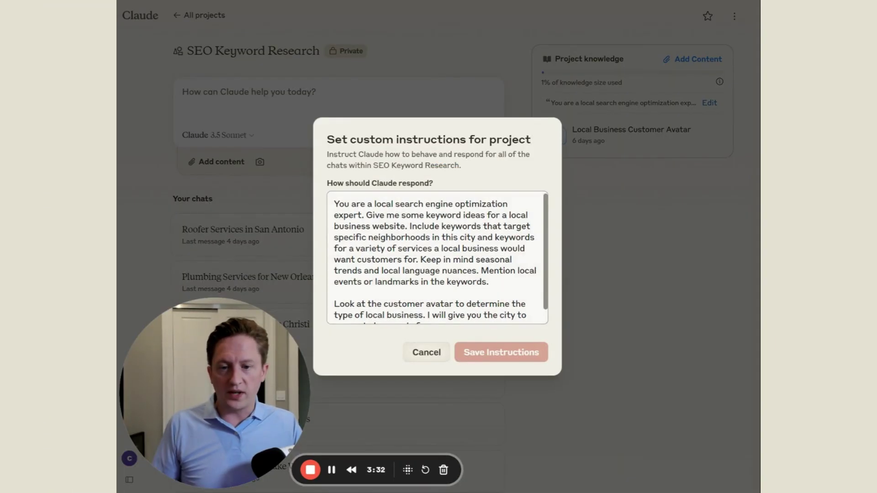
click(425, 353)
Open the Houston plumbing keyword chat and its Houston Plumber SEO Keywords document.
scroll(470, 427, down, 2)
click(470, 427)
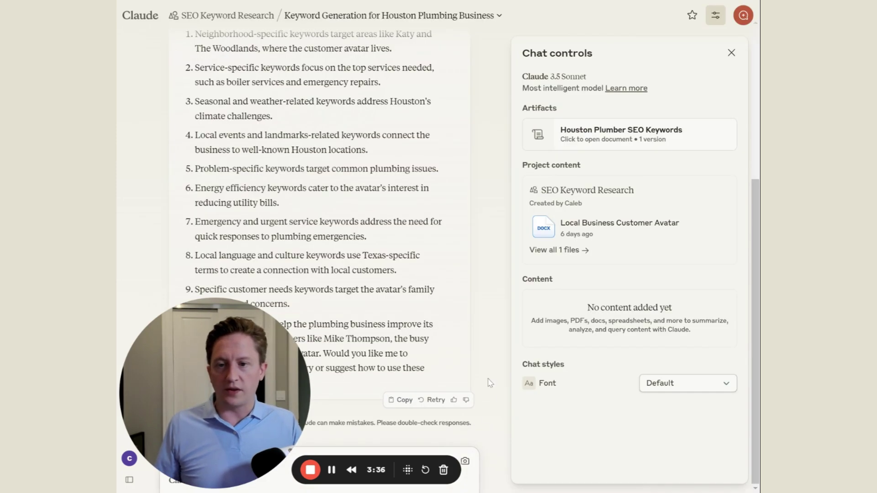
scroll(207, 61, up, 5)
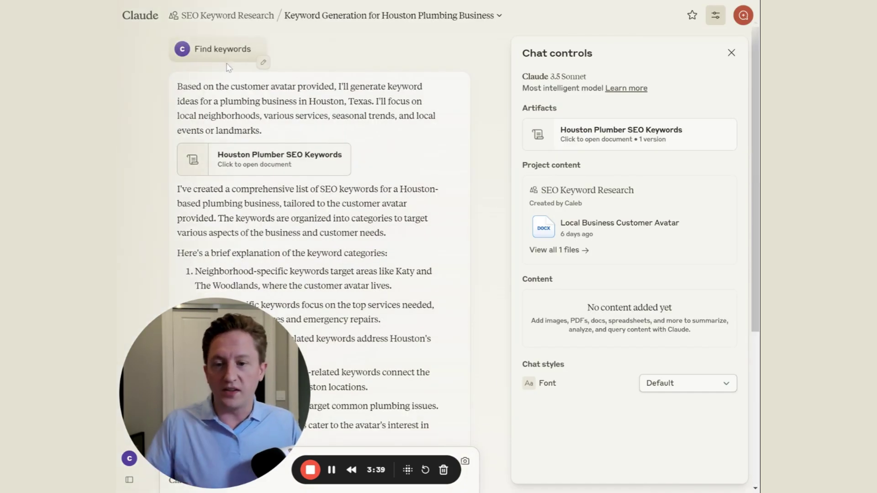
click(603, 137)
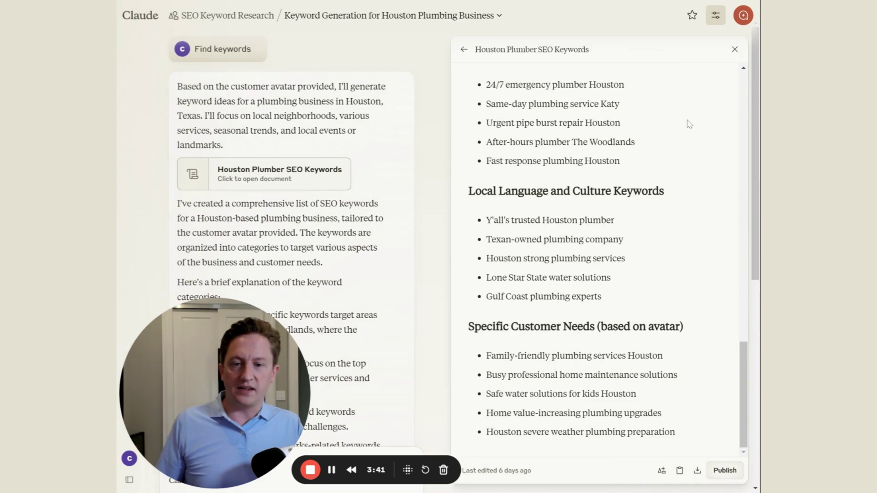
scroll(603, 139, up, 5)
scroll(604, 138, up, 3)
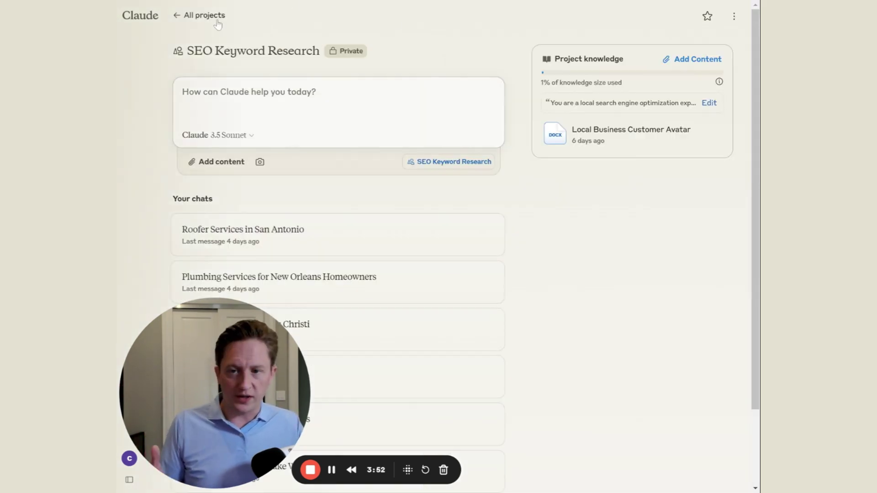
Open the Title Generator project and close its custom instructions unchanged.
click(204, 15)
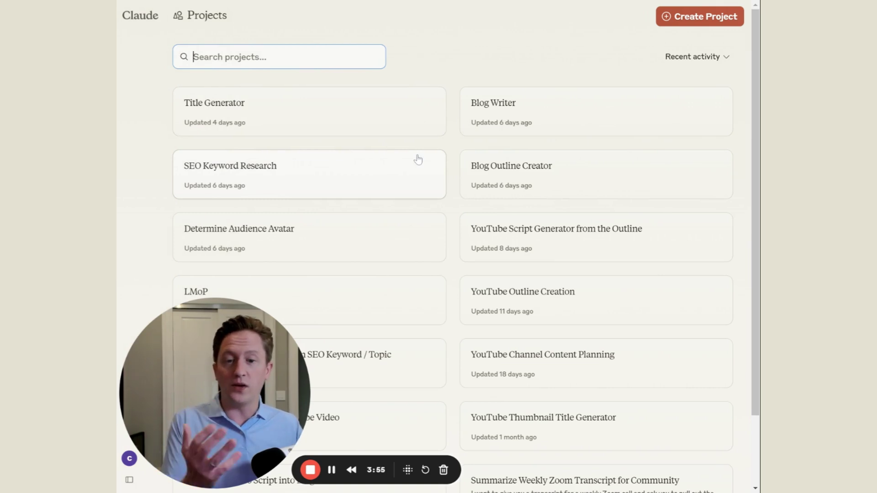
click(304, 129)
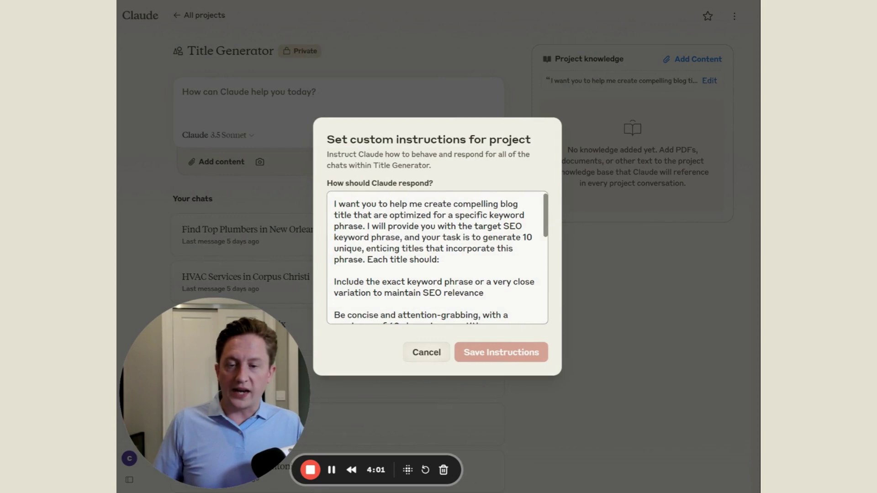
scroll(437, 258, down, 8)
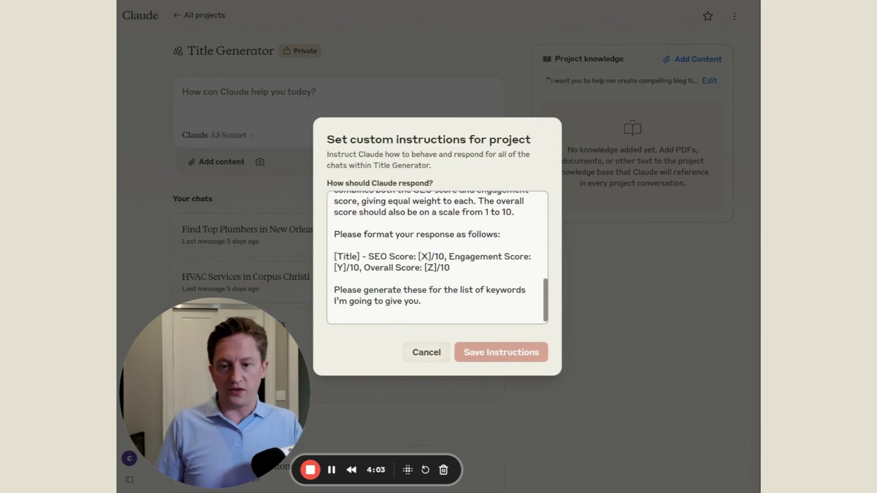
click(429, 354)
scroll(413, 411, down, 3)
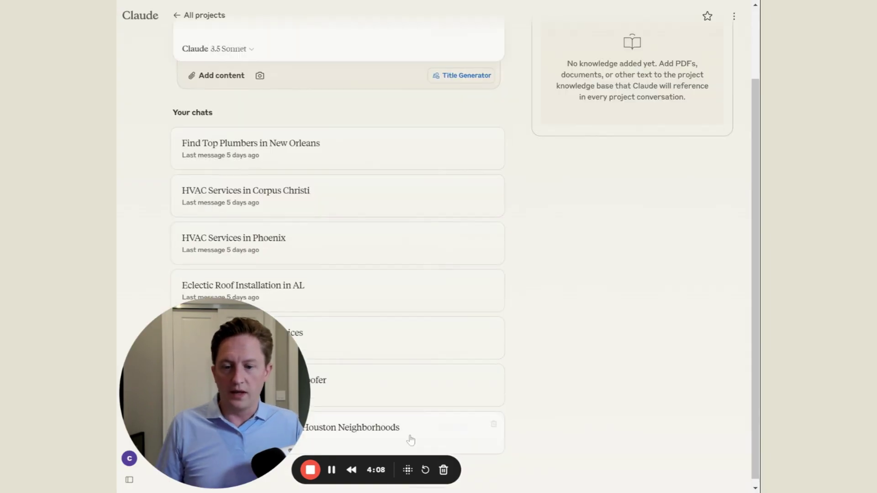
Review the ten scored Katy TX plumber titles in the Optimizing Plumbing SEO for Houston Neighborhoods chat.
click(411, 429)
scroll(502, 359, up, 15)
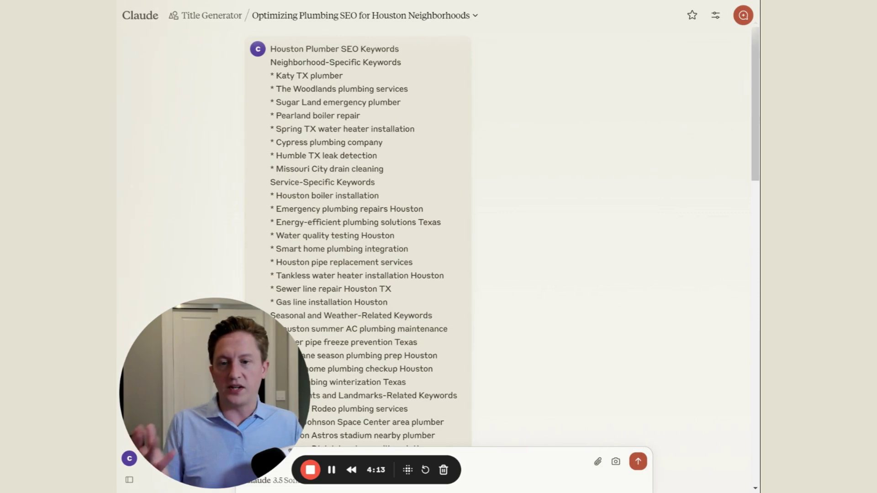
scroll(502, 359, down, 5)
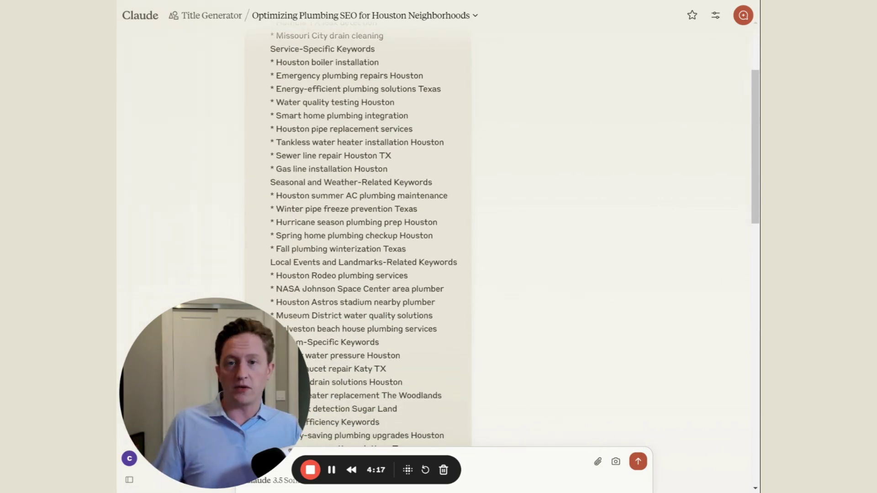
scroll(372, 112, down, 20)
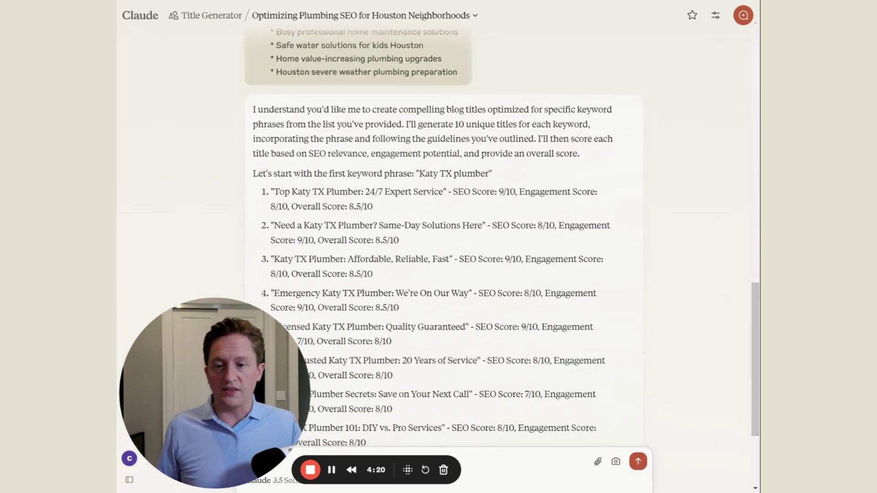
scroll(439, 228, down, 1)
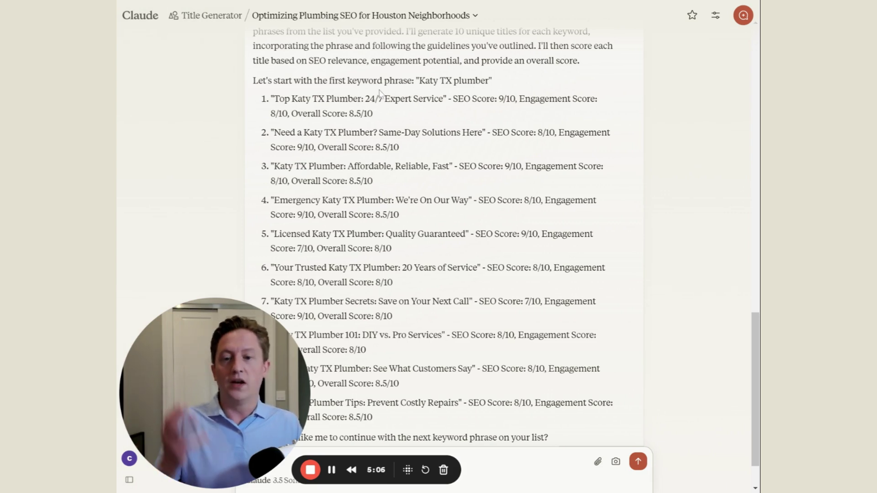
scroll(379, 145, down, 2)
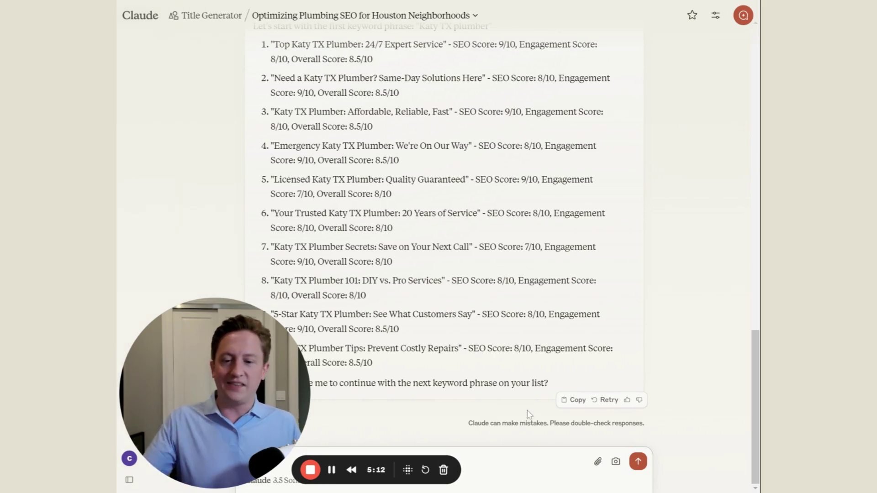
scroll(533, 410, up, 10)
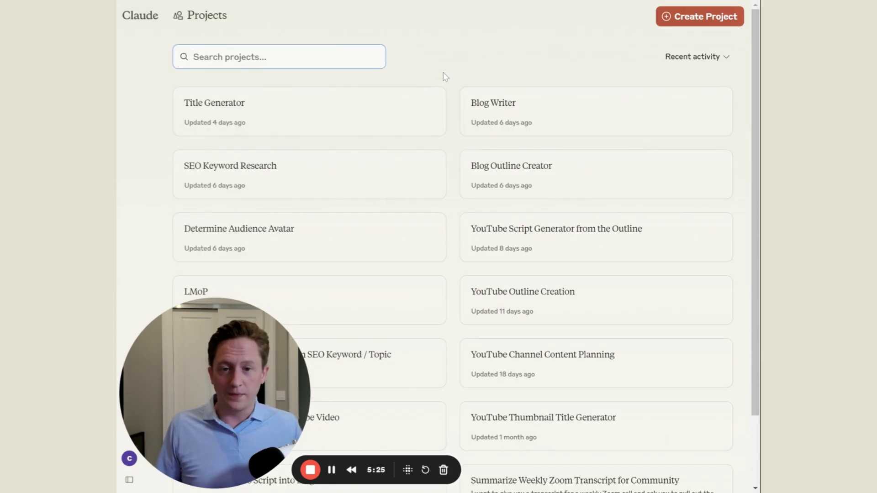
Open Blog Outline Creator and read through its custom instructions, closing them unchanged.
click(541, 176)
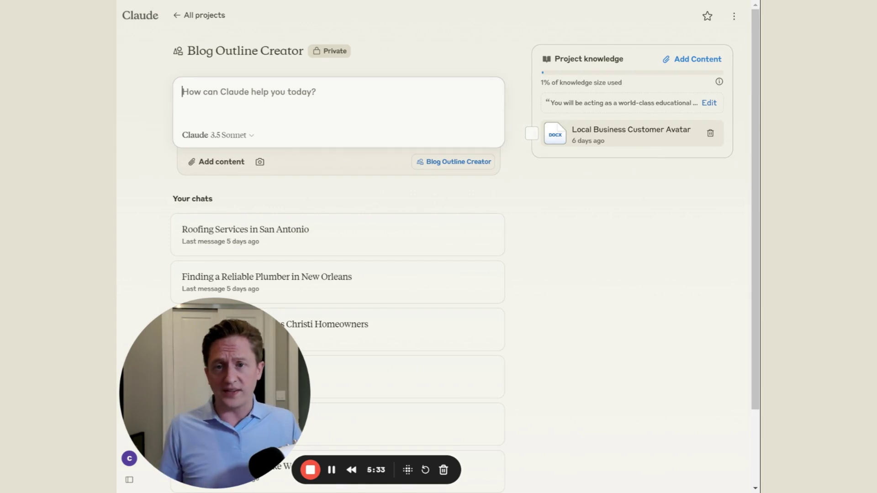
click(709, 102)
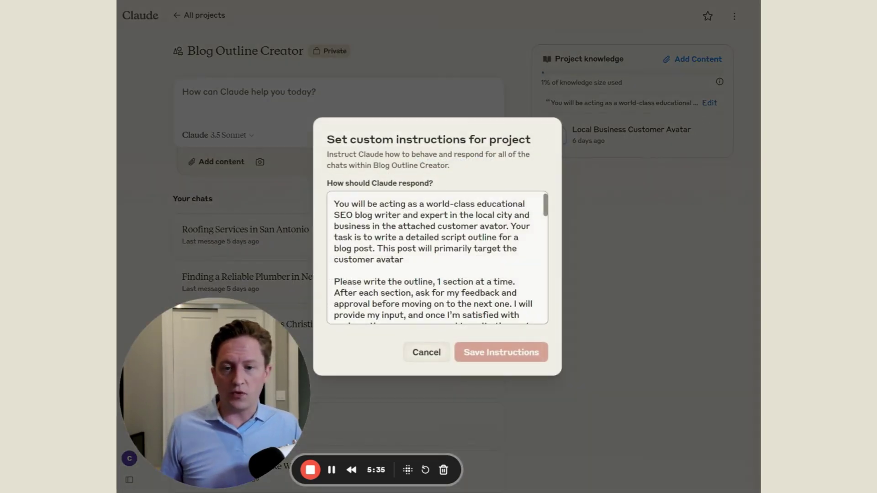
scroll(437, 257, down, 5)
scroll(437, 257, down, 10)
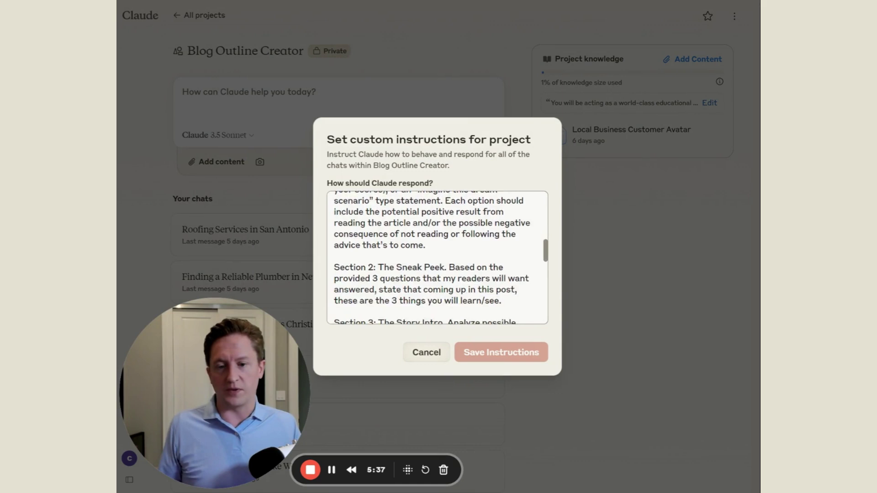
scroll(437, 257, up, 5)
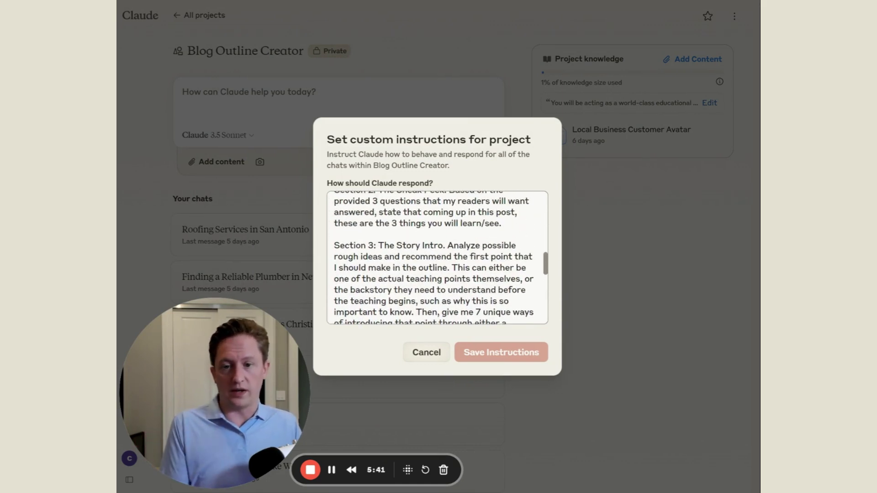
scroll(438, 257, up, 8)
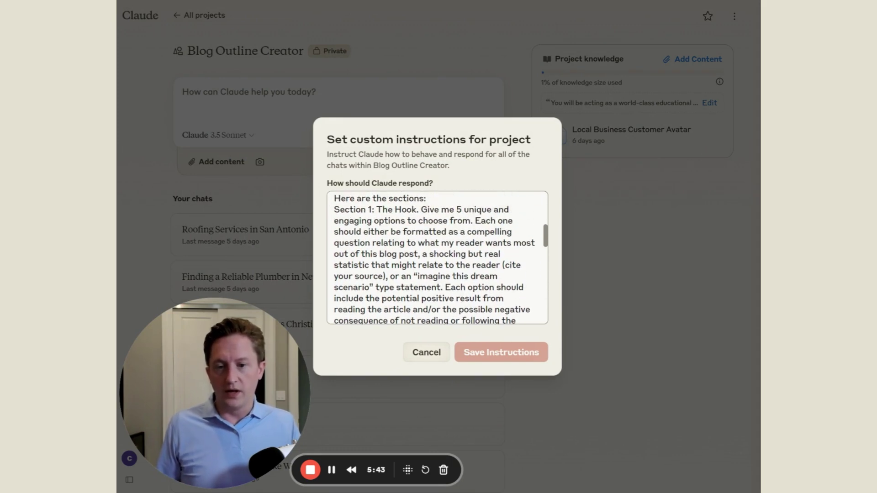
scroll(437, 258, up, 2)
scroll(437, 257, down, 2)
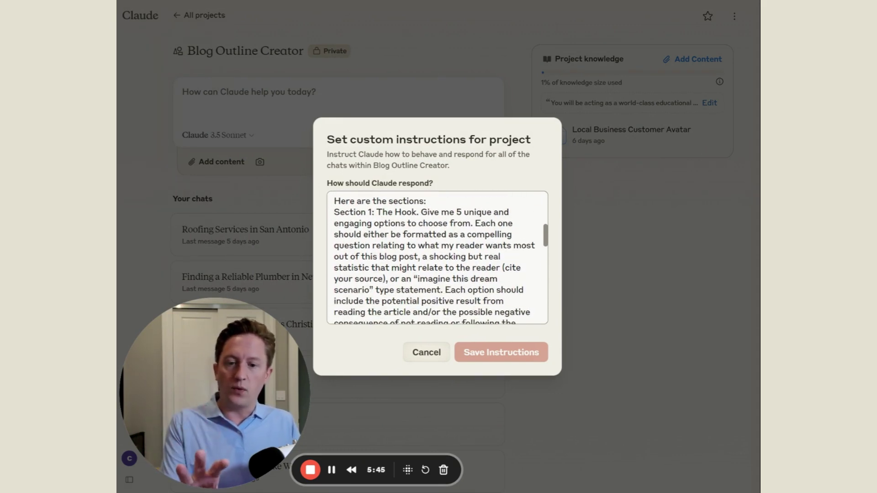
scroll(437, 257, down, 5)
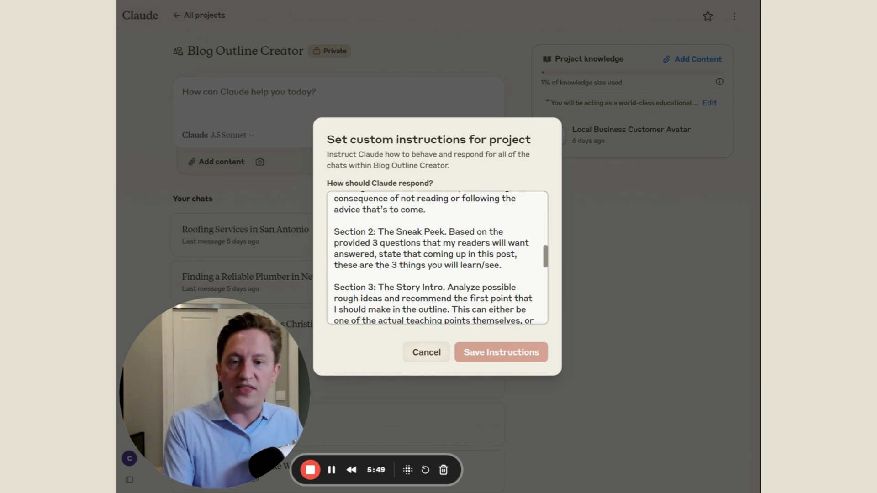
scroll(437, 257, down, 4)
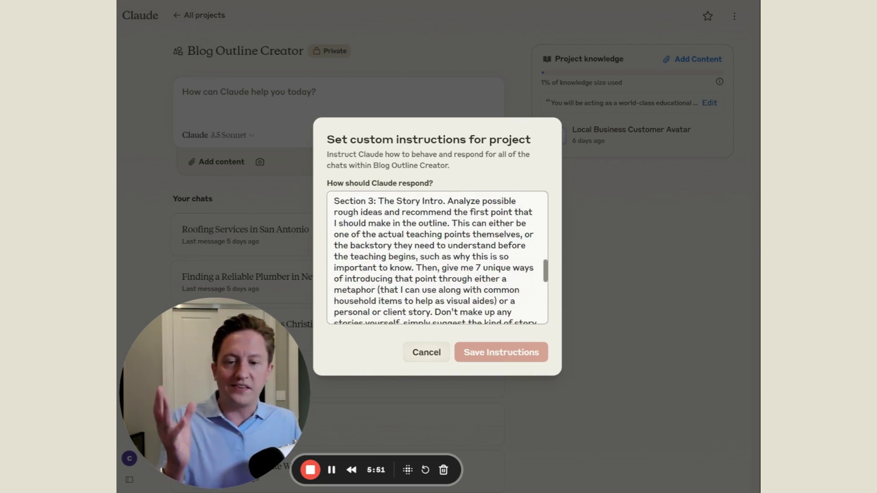
scroll(437, 257, down, 3)
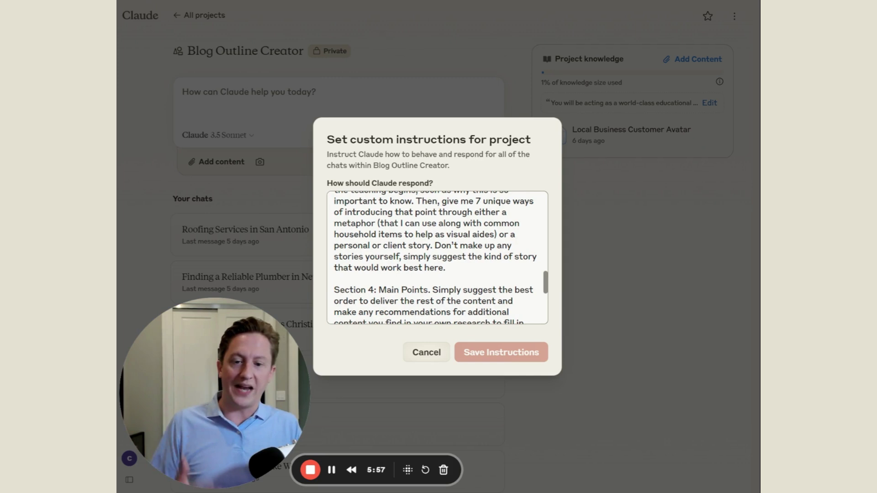
click(419, 354)
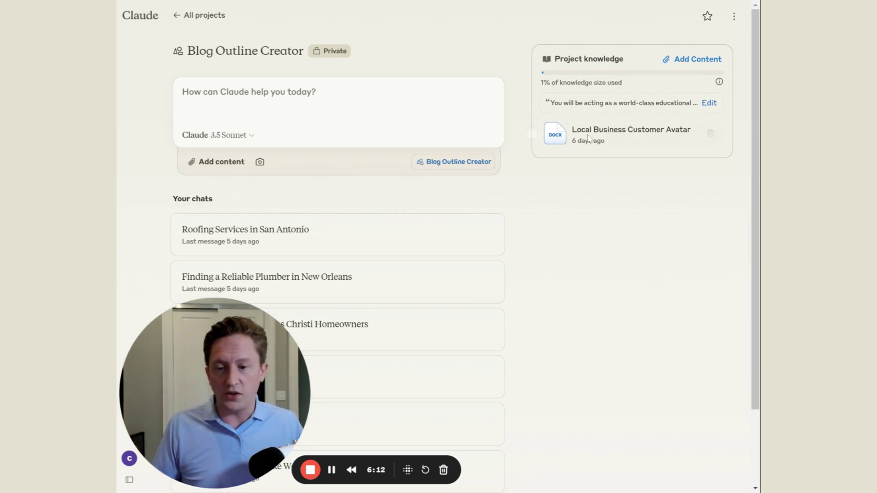
click(352, 236)
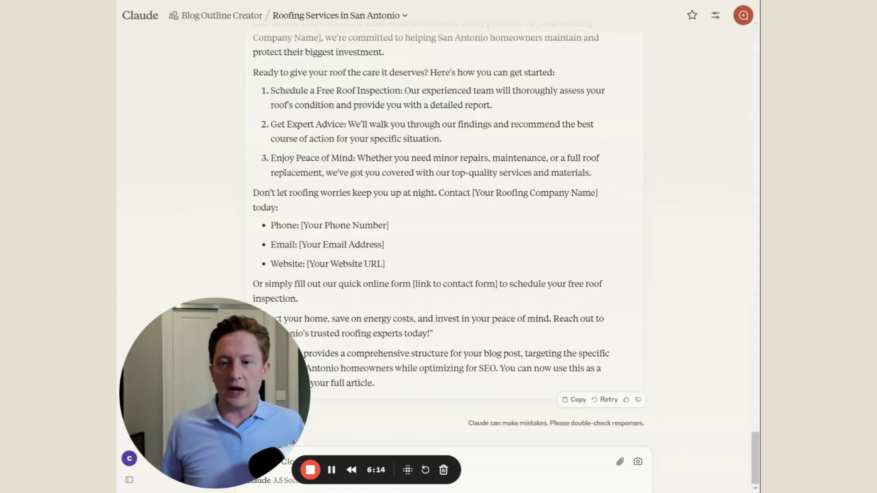
scroll(282, 61, up, 20)
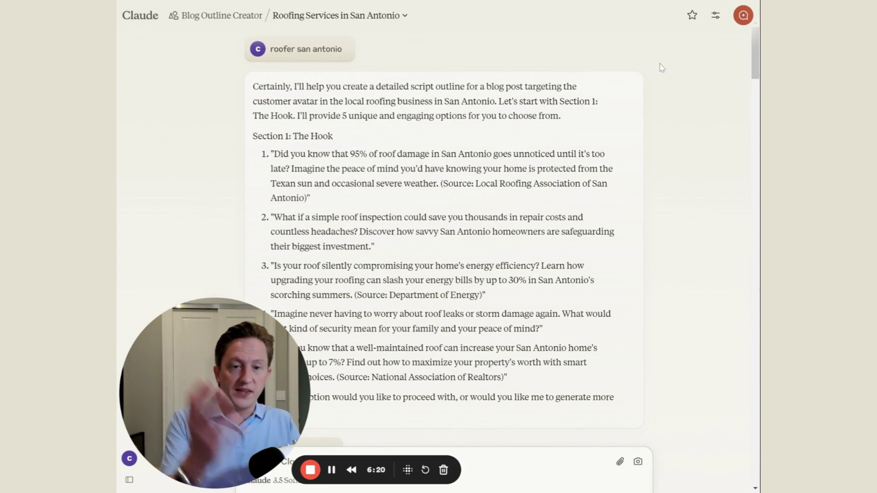
scroll(578, 146, down, 2)
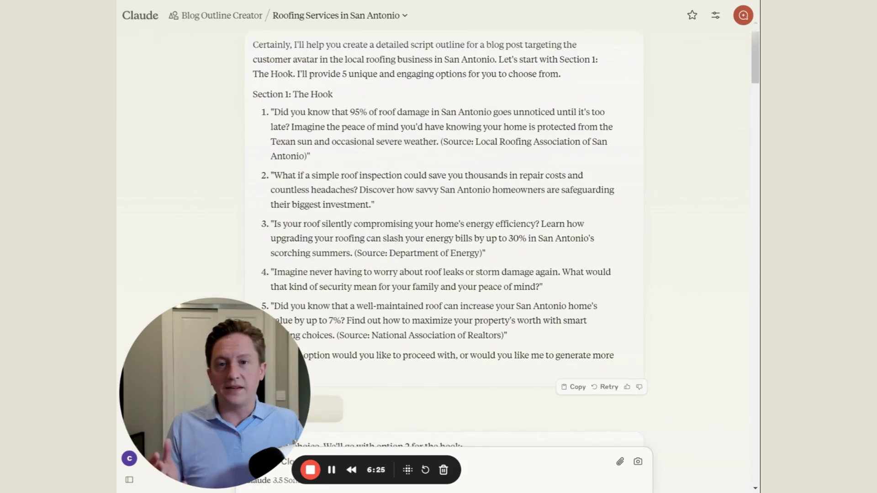
scroll(443, 249, down, 3)
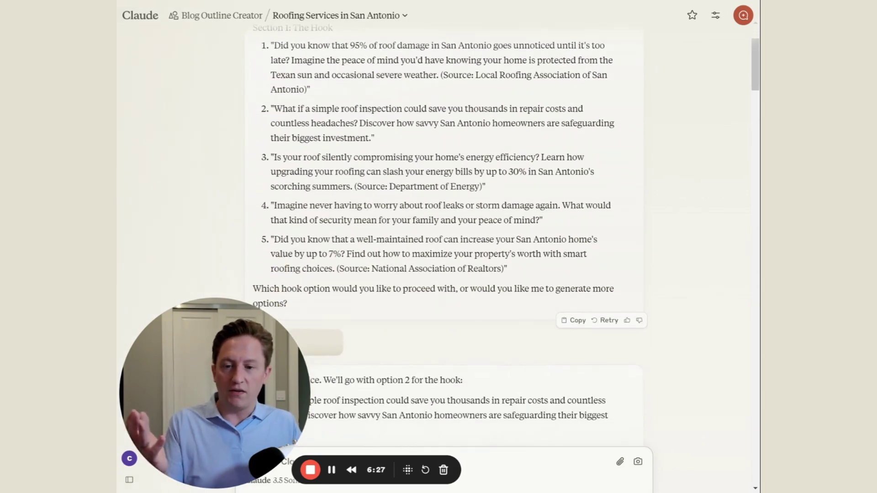
scroll(383, 301, down, 6)
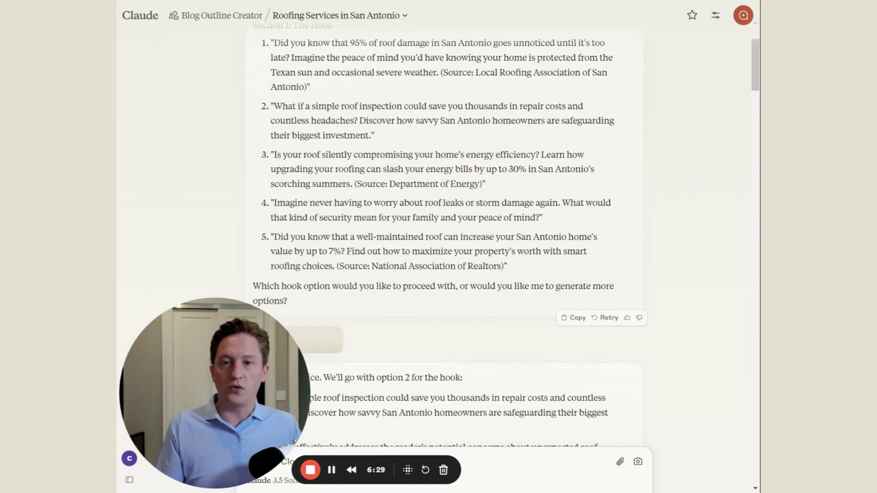
scroll(307, 211, down, 7)
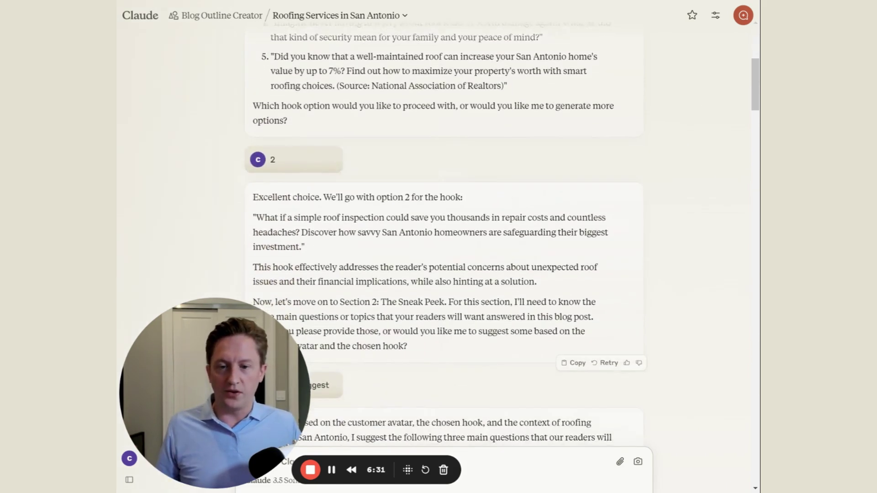
scroll(424, 155, down, 2)
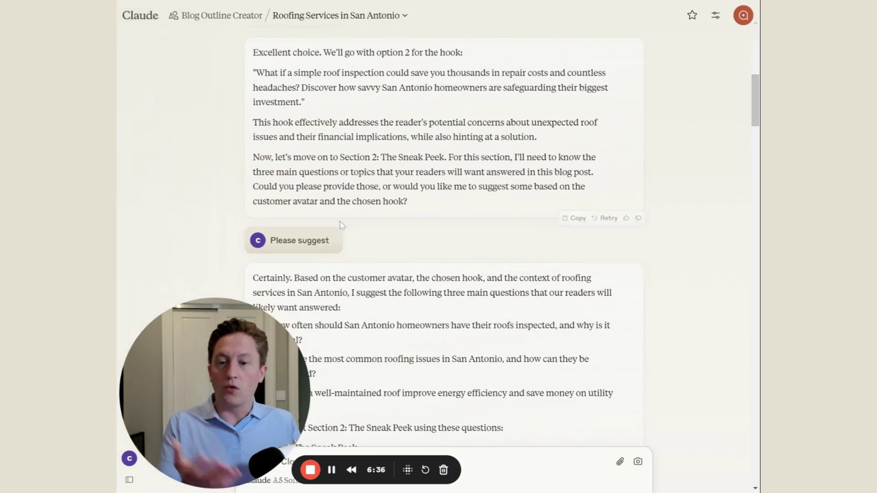
scroll(445, 245, down, 3)
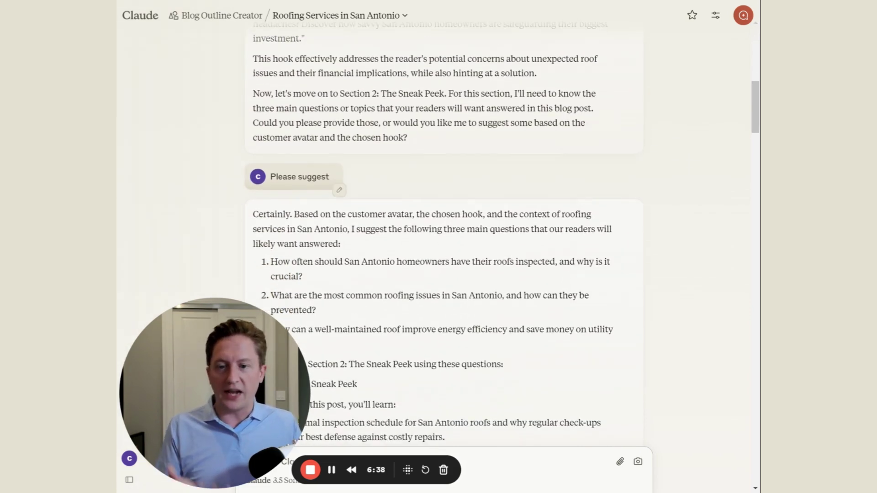
scroll(386, 170, down, 8)
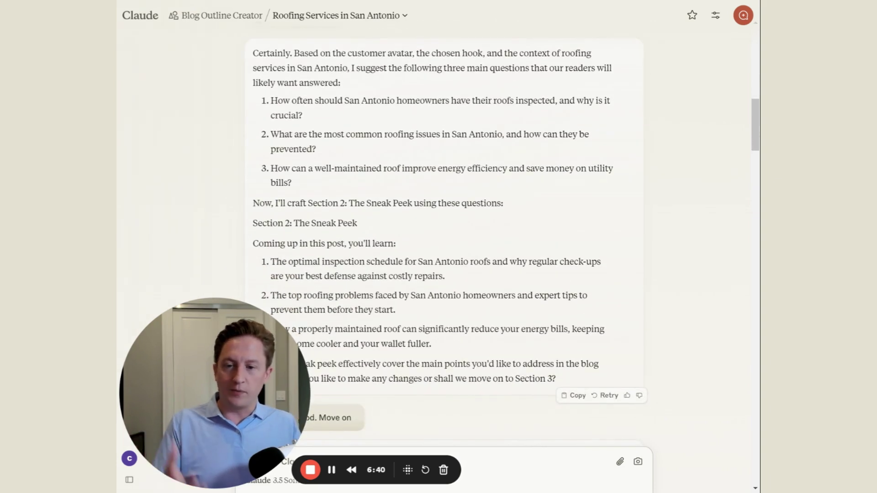
scroll(386, 170, down, 5)
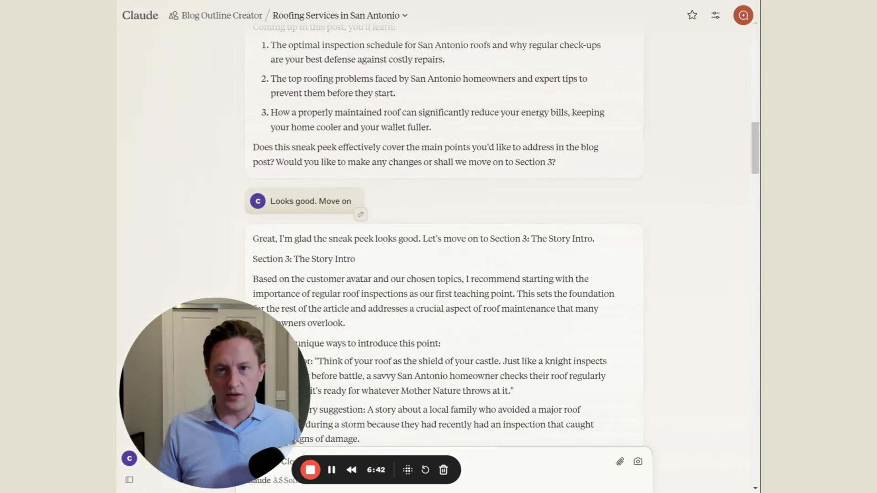
scroll(446, 238, down, 8)
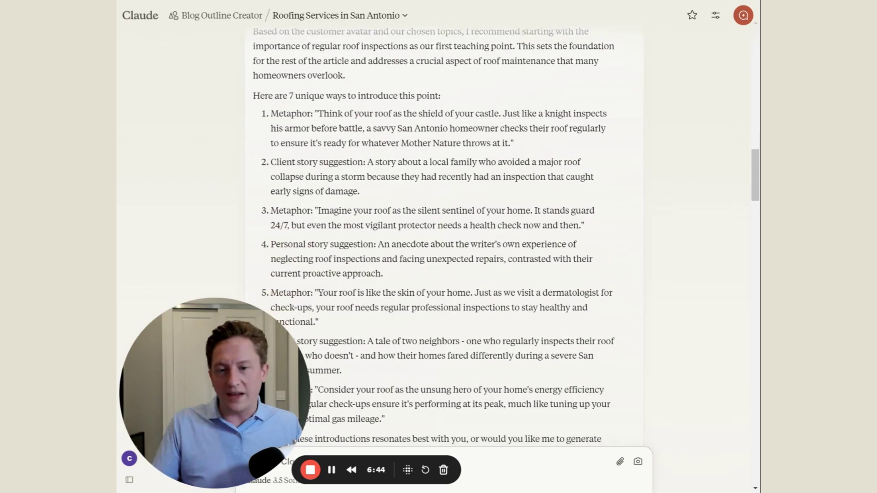
scroll(466, 206, down, 3)
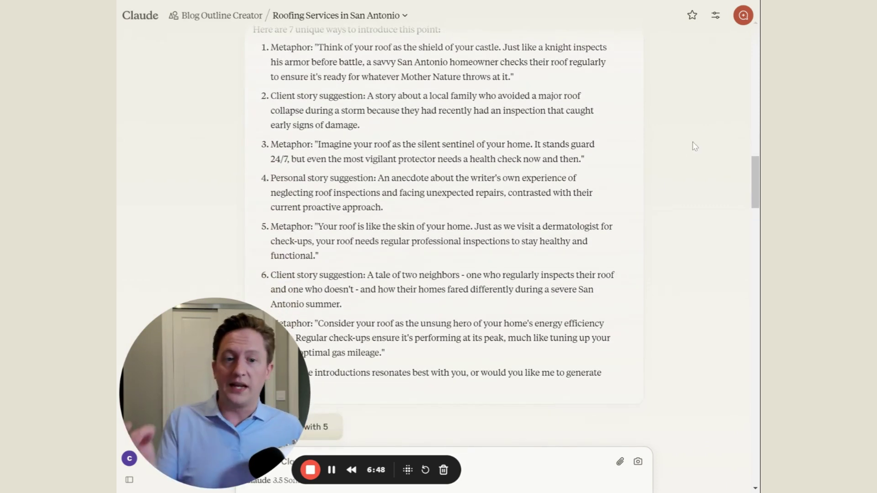
scroll(360, 137, down, 7)
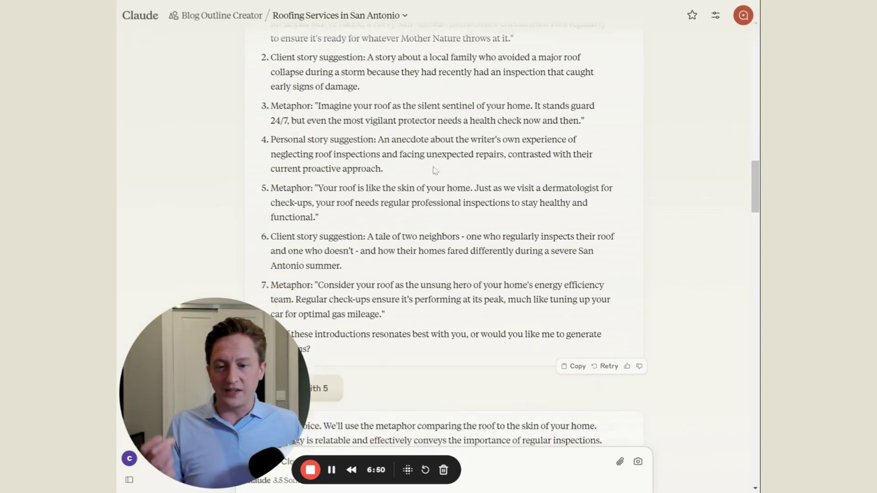
scroll(419, 191, down, 12)
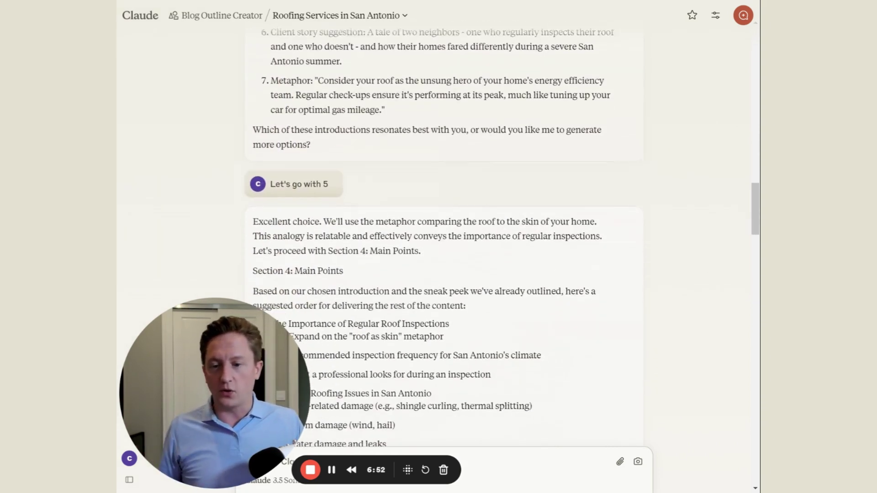
scroll(419, 191, down, 10)
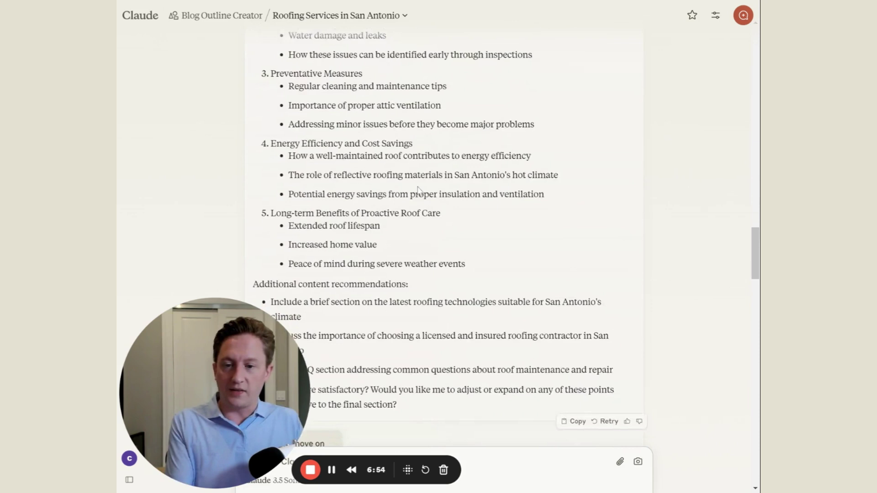
scroll(419, 191, down, 20)
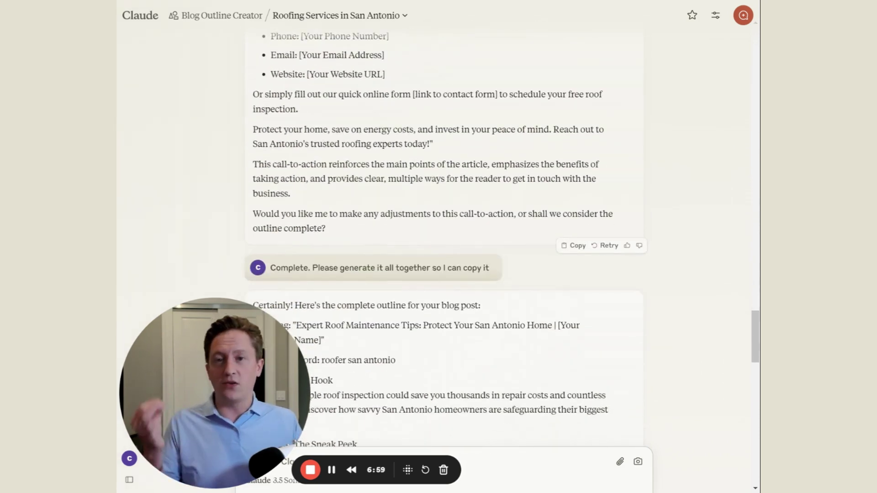
scroll(399, 198, down, 3)
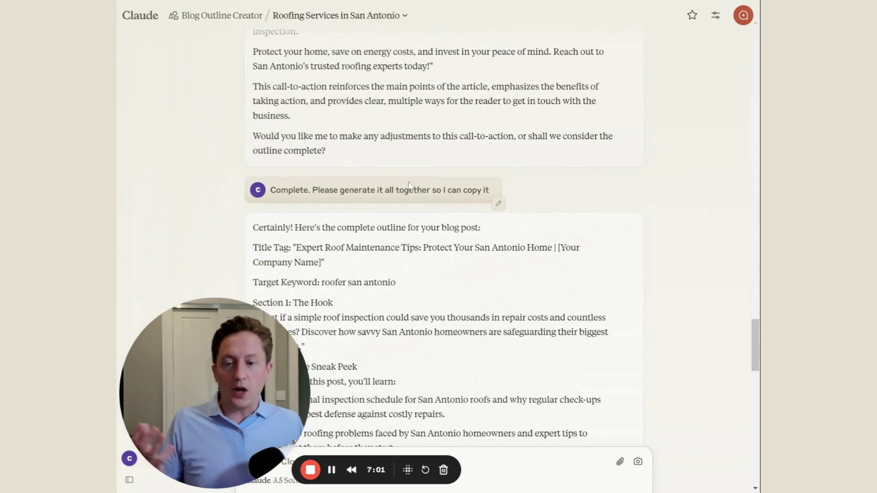
scroll(441, 202, down, 9)
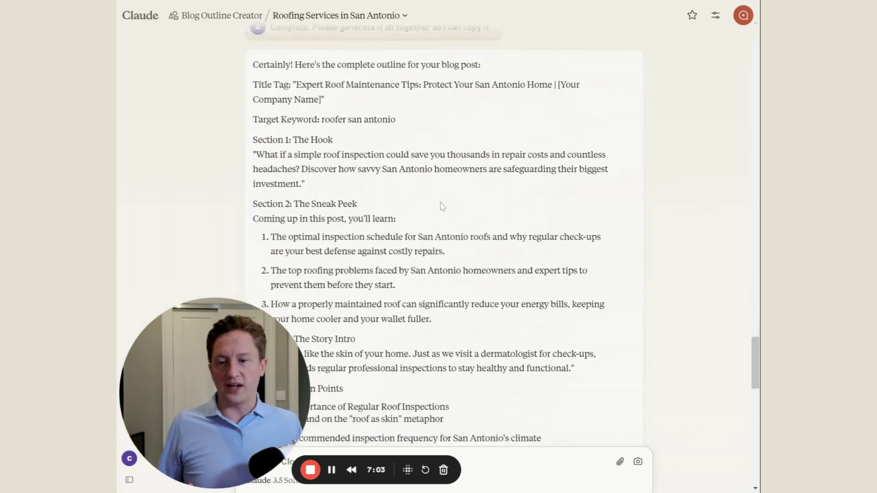
scroll(442, 203, down, 20)
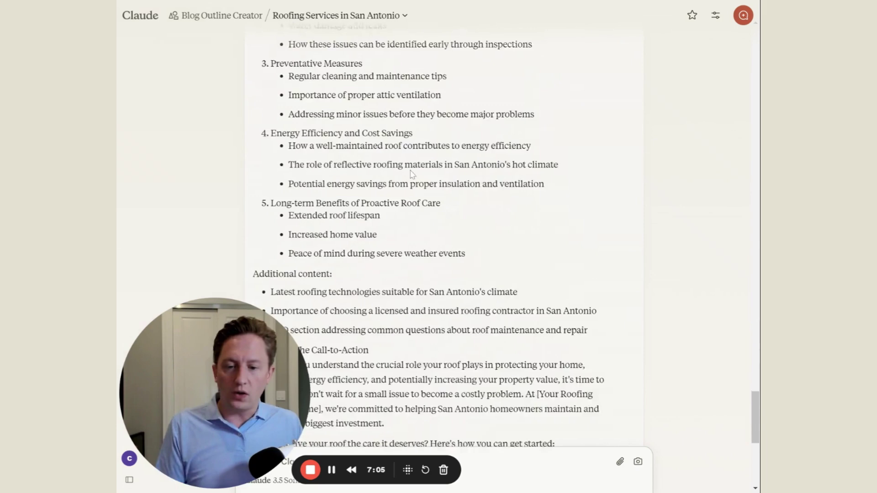
scroll(412, 175, down, 3)
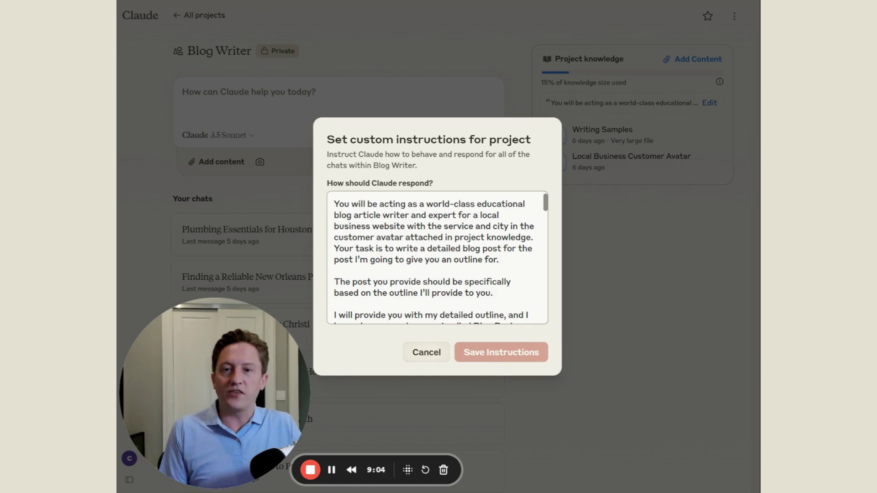
Read through the Blog Writer custom instructions and close them without saving.
scroll(437, 258, down, 7)
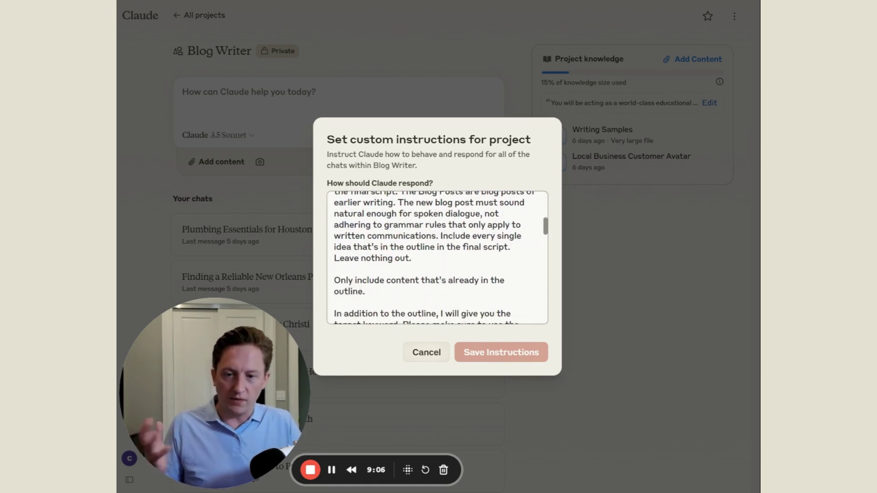
scroll(437, 258, down, 9)
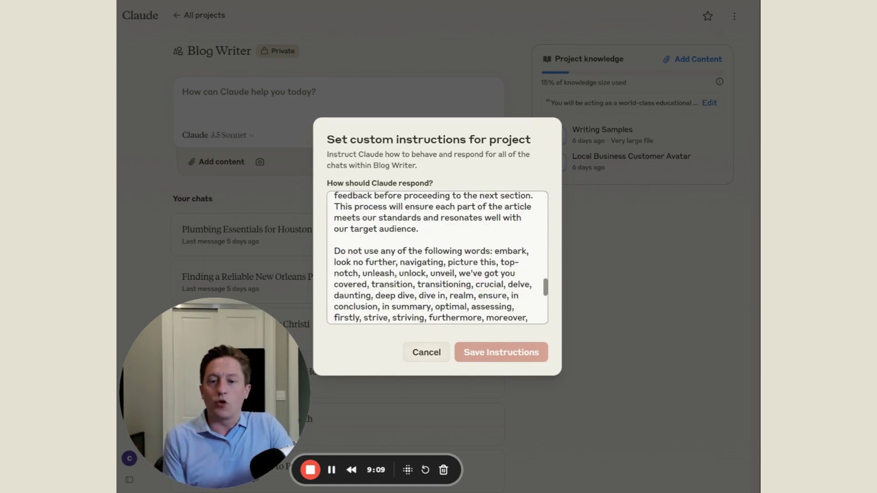
click(442, 351)
scroll(544, 372, down, 1)
Open the Roof Maintenance Tips chat and follow it from the pasted outline to the entire-article reply.
click(478, 425)
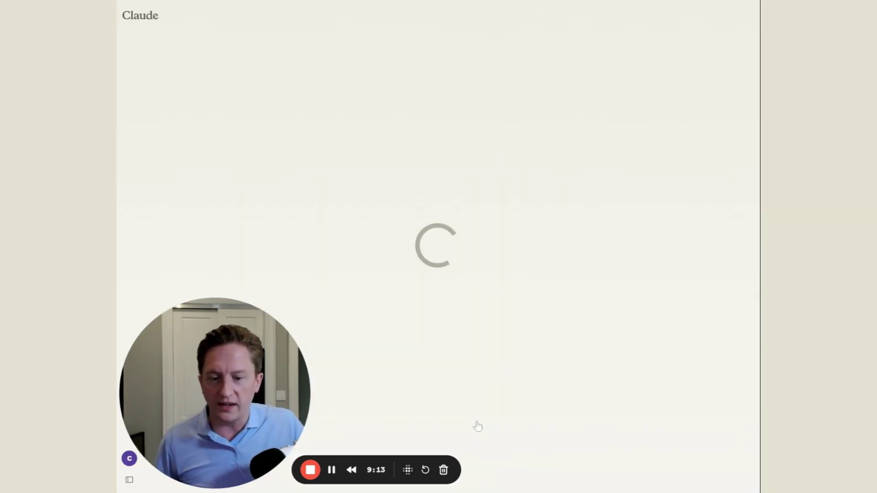
scroll(659, 197, up, 8)
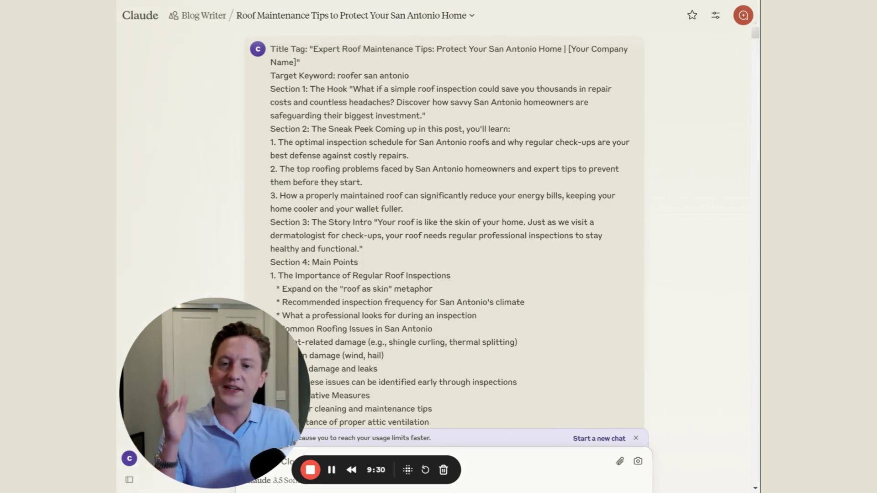
scroll(449, 227, down, 6)
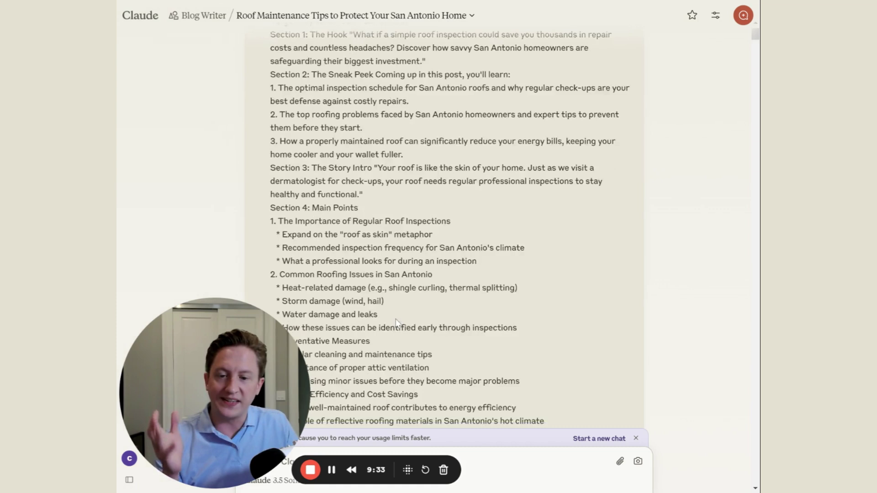
scroll(450, 227, down, 5)
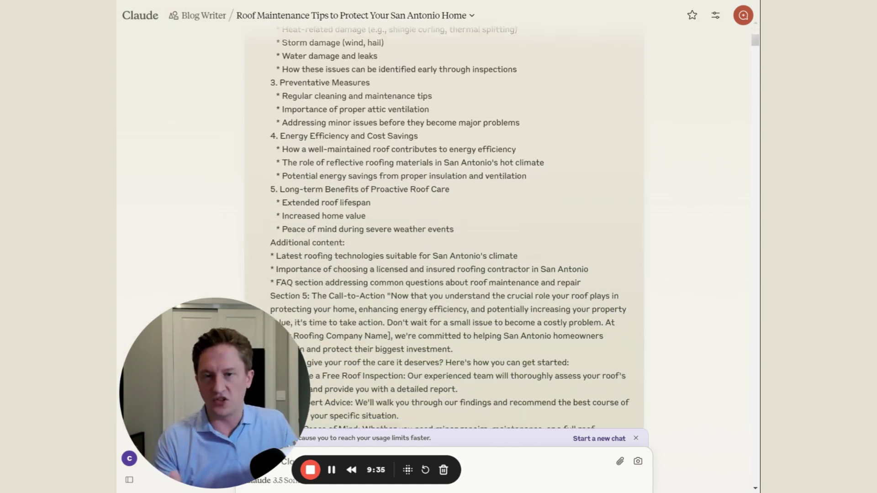
scroll(450, 228, down, 7)
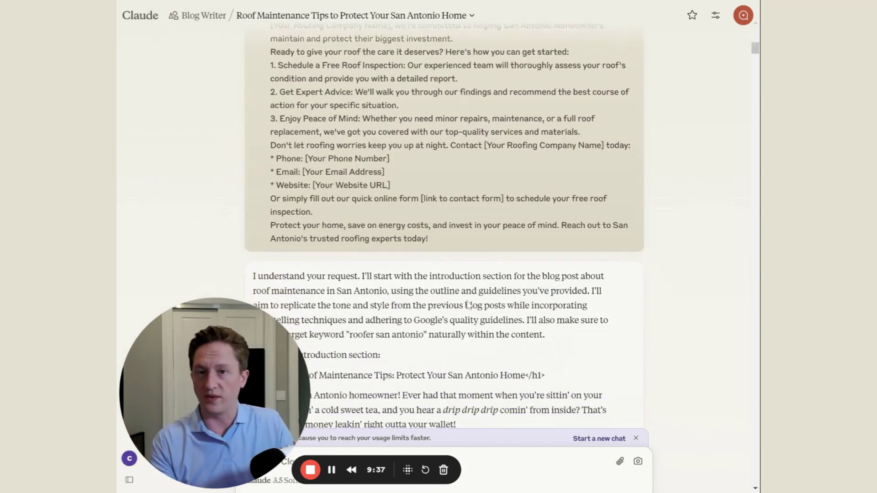
scroll(449, 228, down, 3)
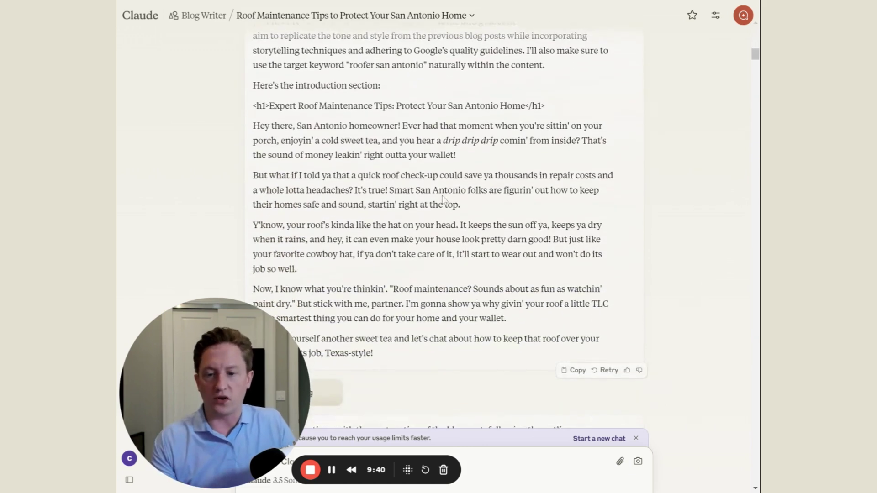
scroll(449, 227, up, 1)
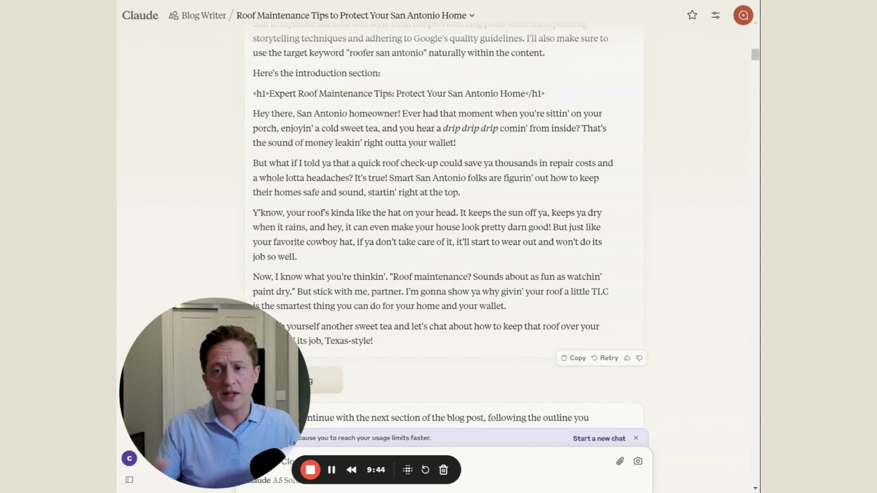
scroll(449, 228, down, 3)
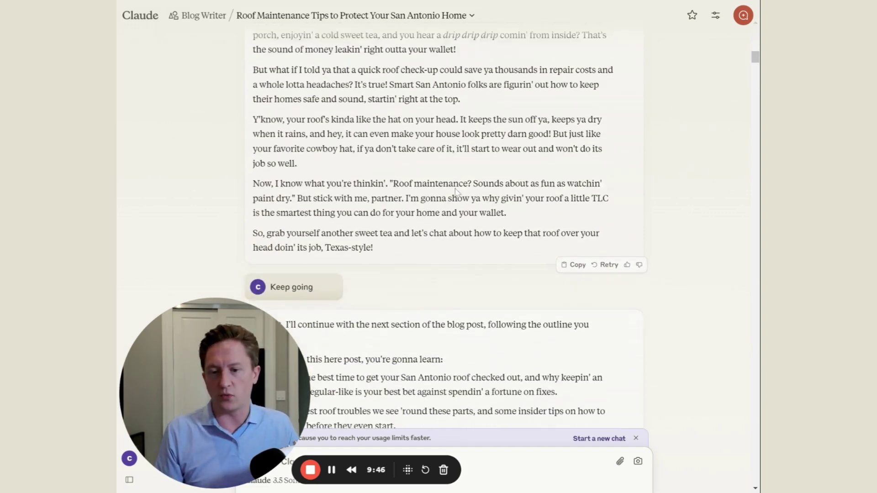
scroll(379, 227, down, 1)
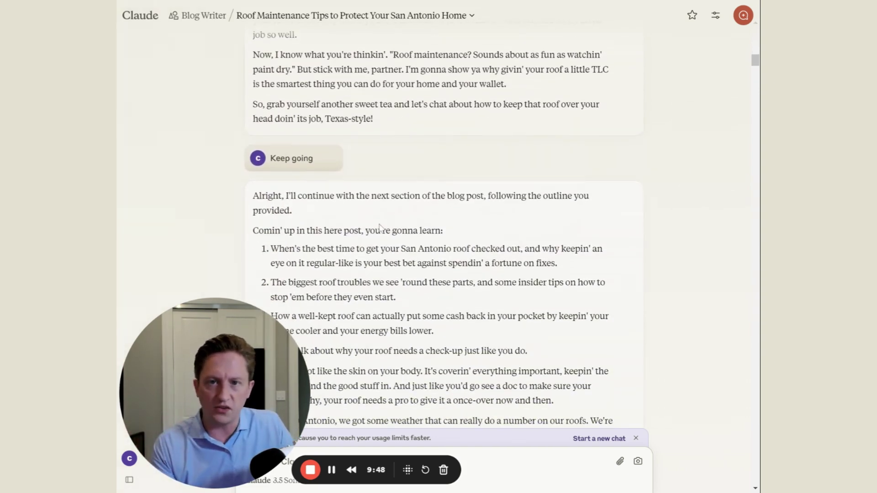
scroll(328, 225, down, 7)
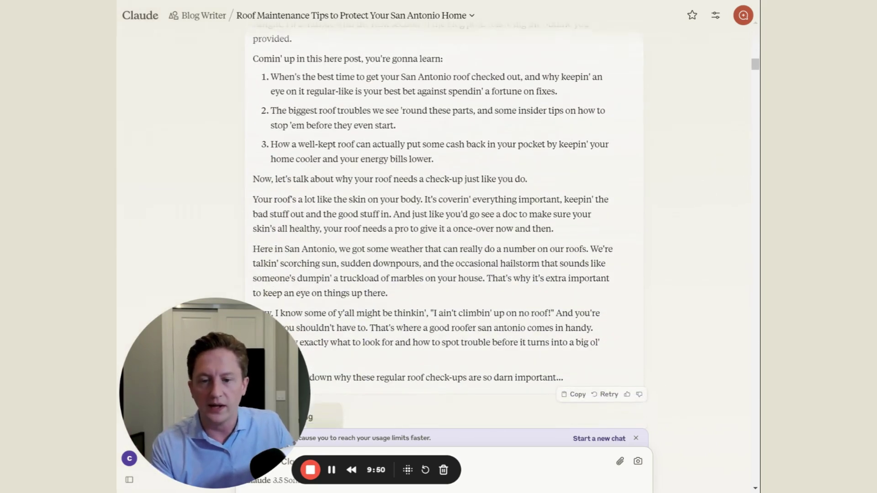
scroll(327, 225, down, 10)
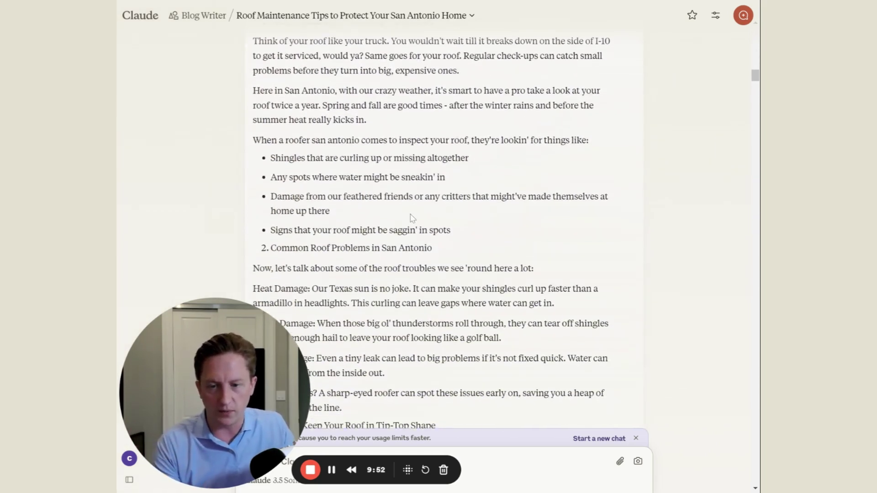
scroll(411, 217, down, 17)
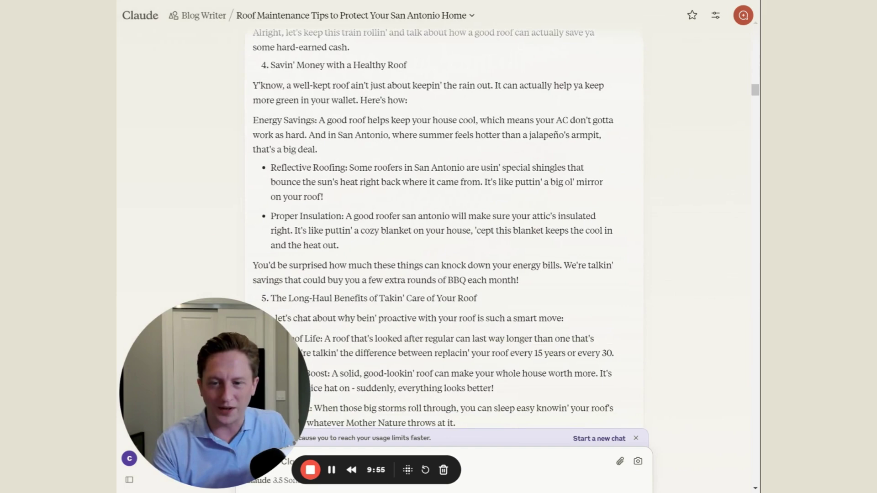
scroll(327, 235, down, 15)
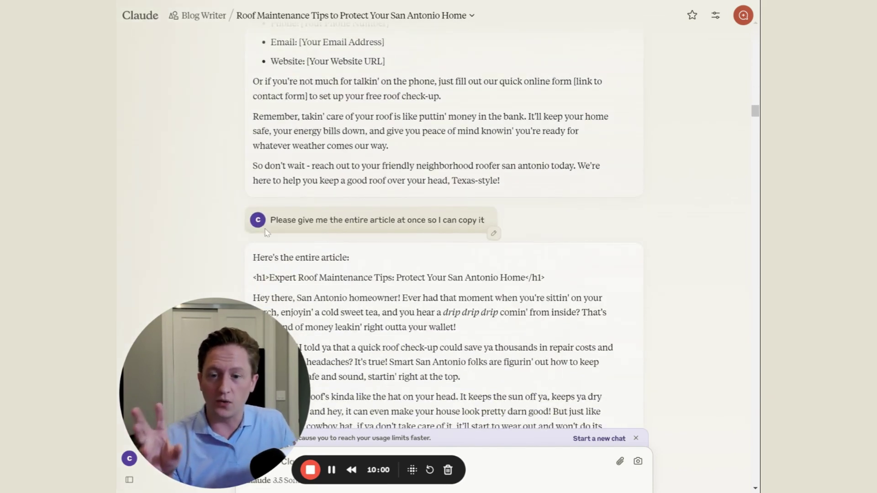
Select the whole article from the h1 heading to its closing line, then review the outline check.
scroll(525, 225, down, 4)
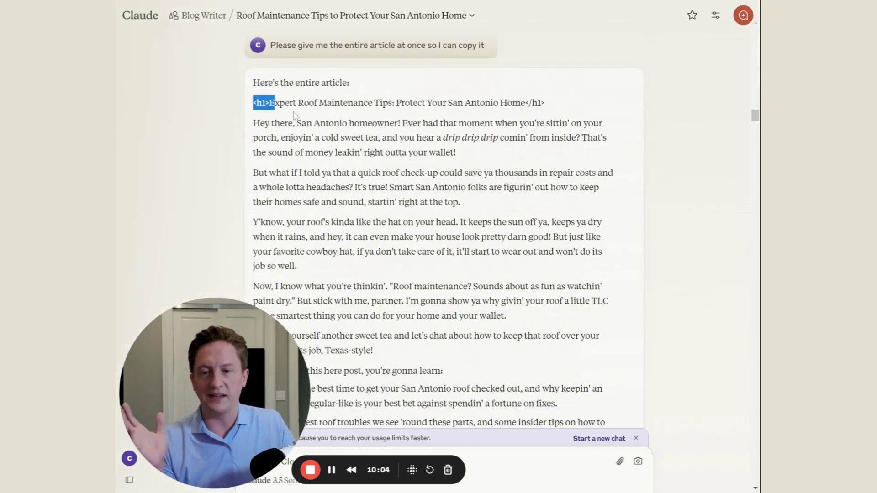
drag(403, 170, 502, 263)
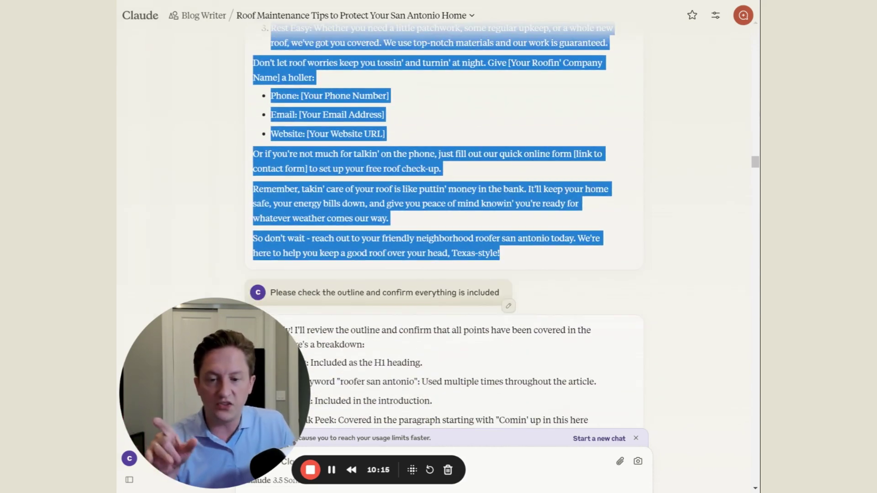
scroll(471, 305, down, 3)
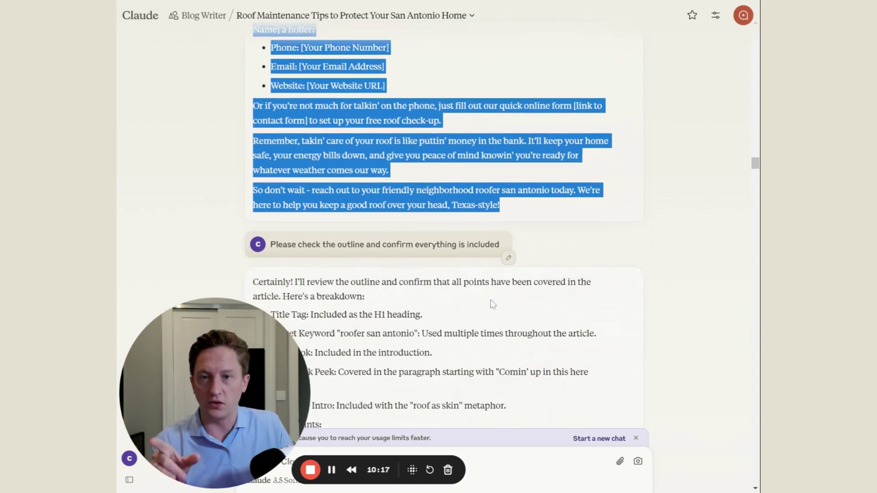
scroll(531, 286, down, 1)
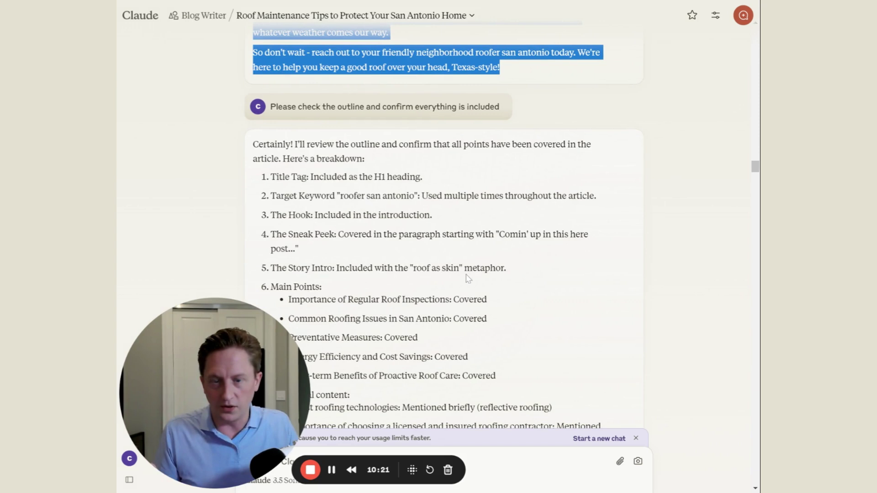
scroll(513, 256, down, 1)
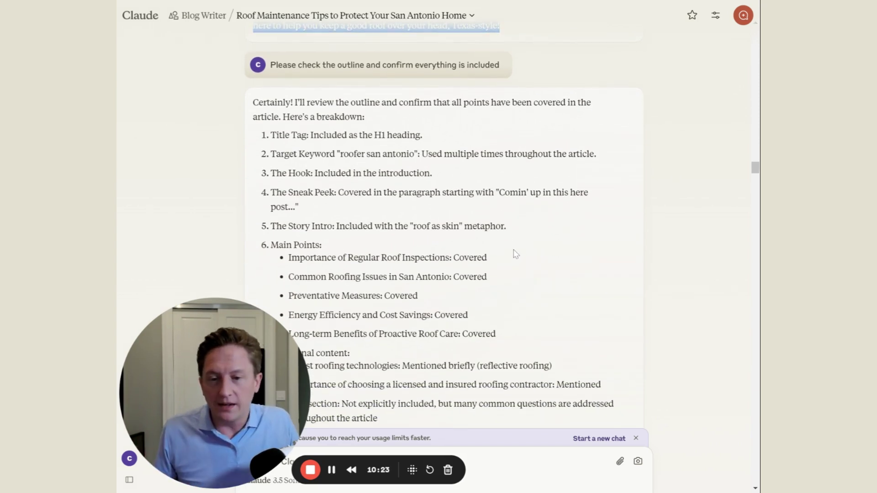
scroll(515, 254, down, 1)
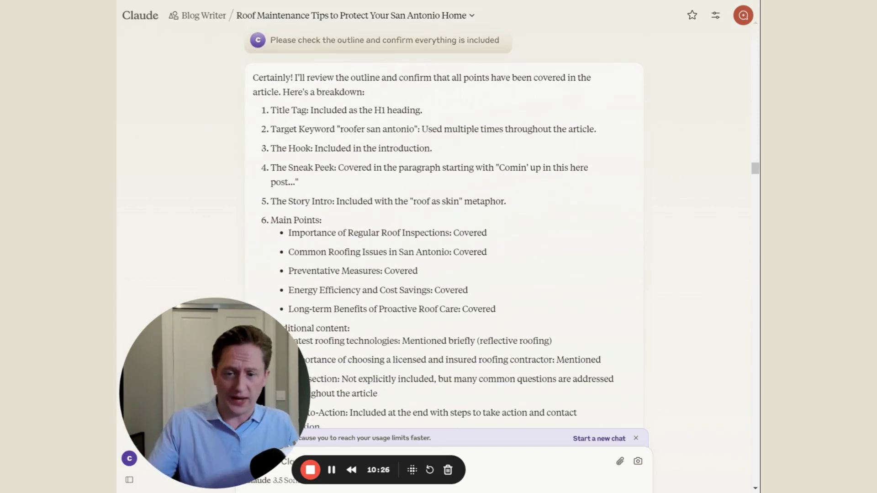
scroll(502, 224, down, 1)
scroll(493, 170, up, 1)
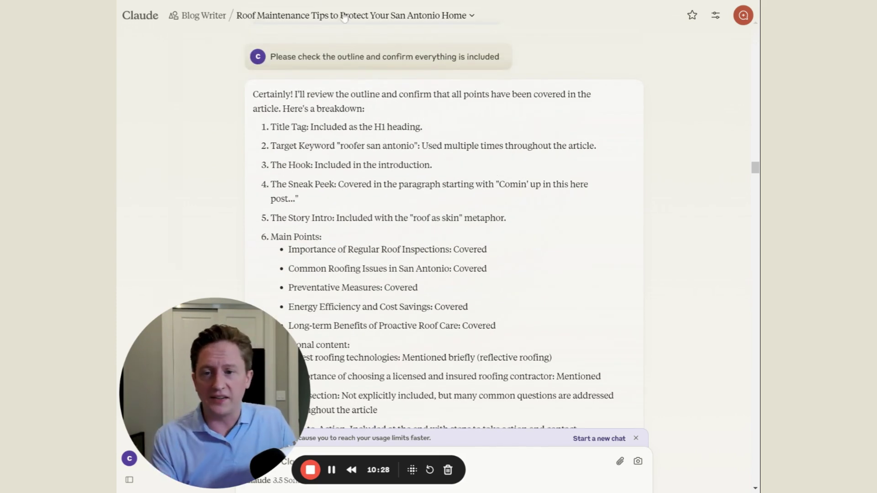